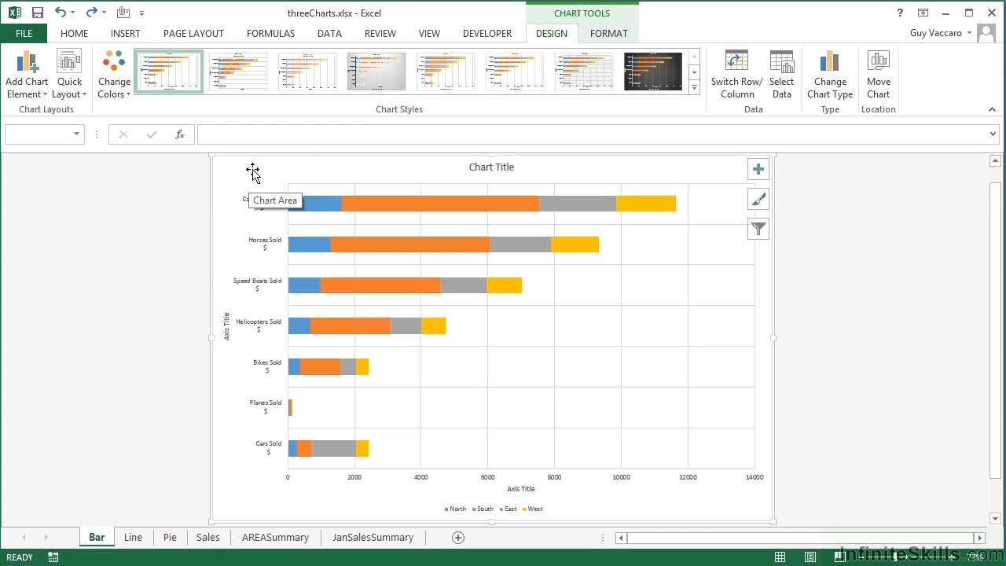
Change the Bar sheet's stacked bar chart to the Clustered Bar chart type.
click(46, 94)
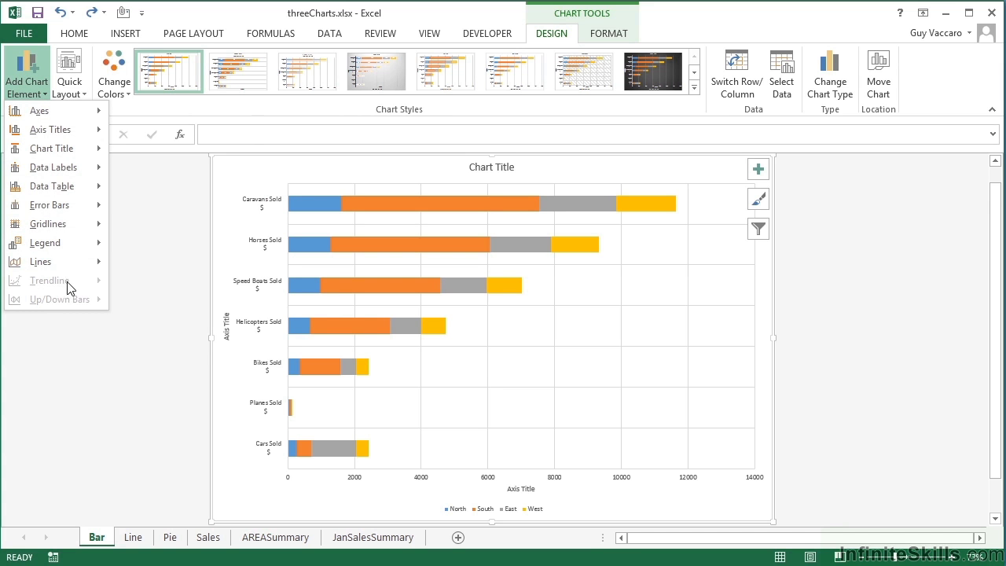
click(50, 96)
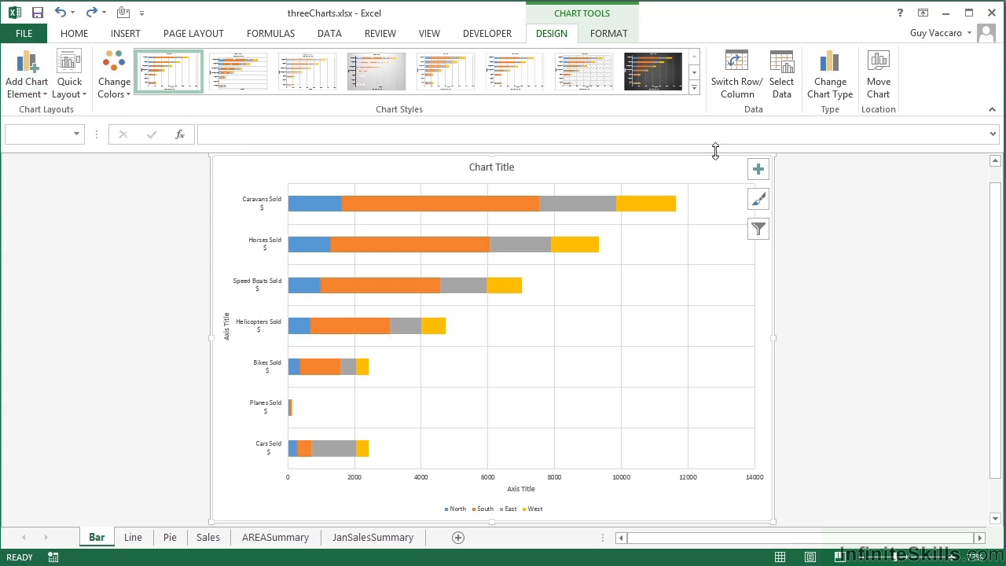
click(830, 85)
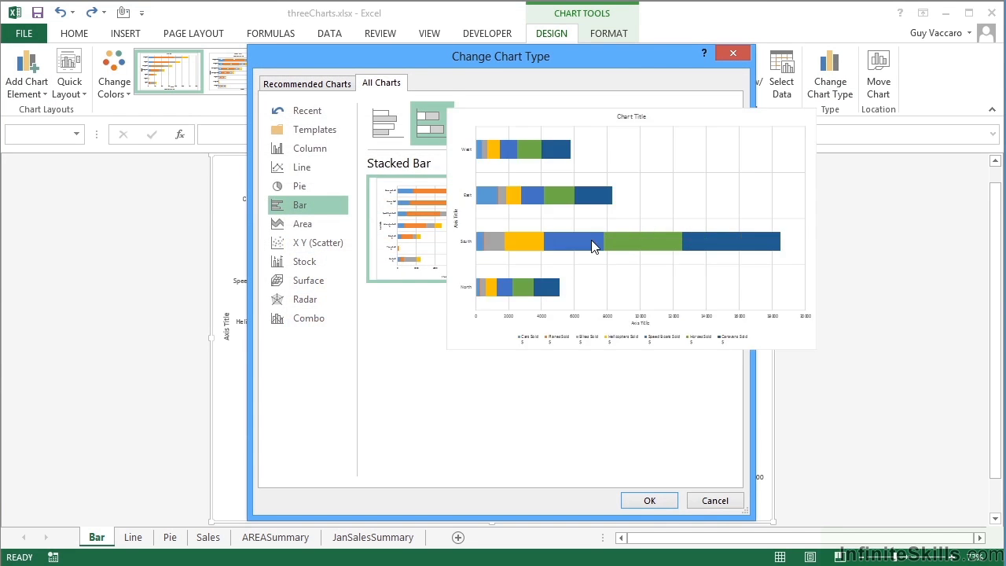
click(388, 132)
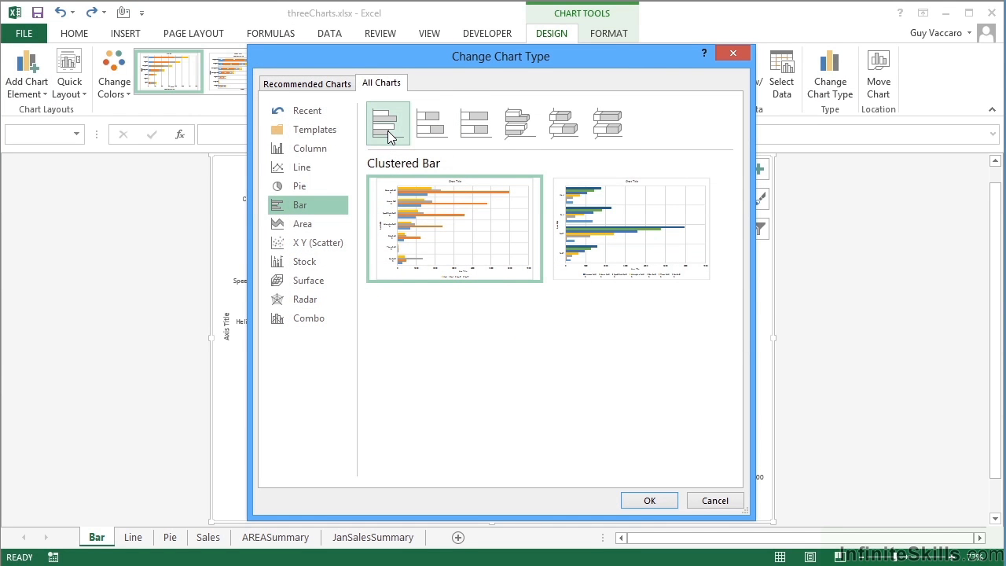
click(649, 500)
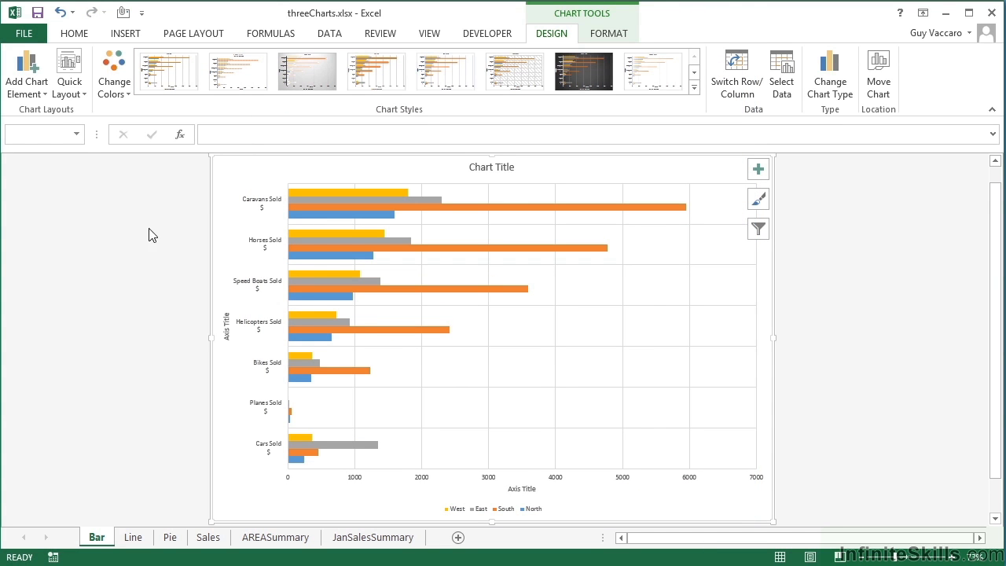
Turn on Trendline in the chart elements and base it on the North series.
click(46, 96)
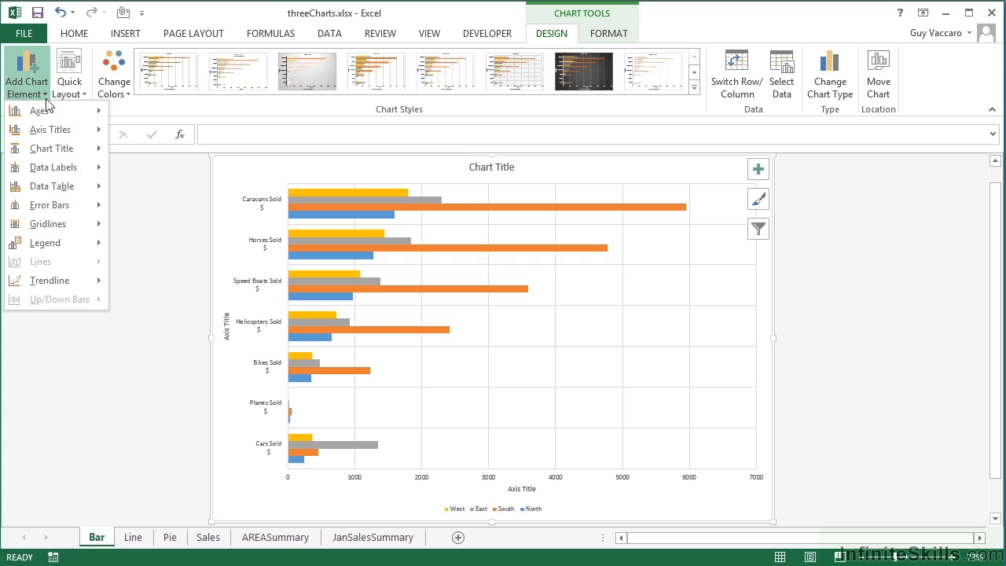
mouse_move(68, 283)
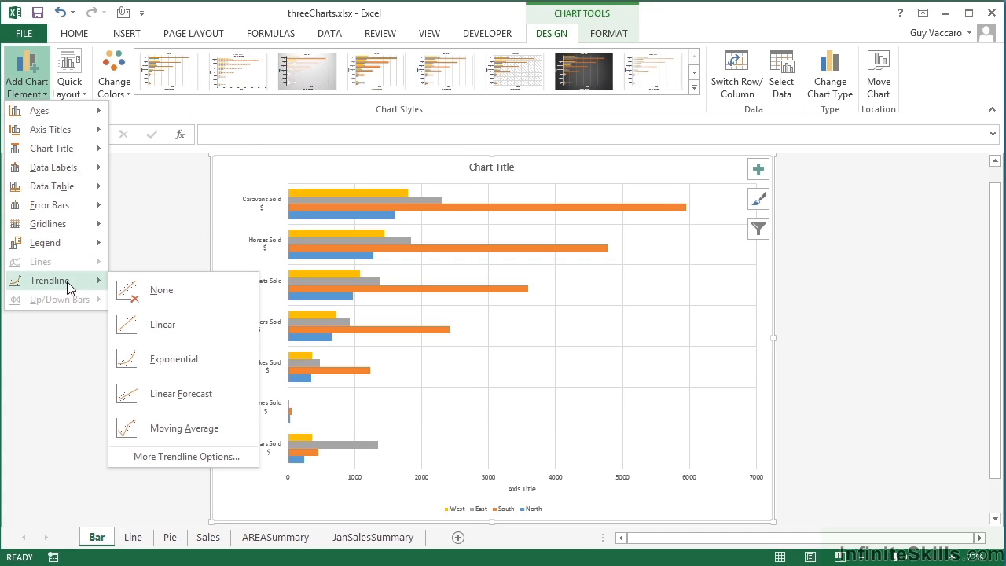
click(169, 157)
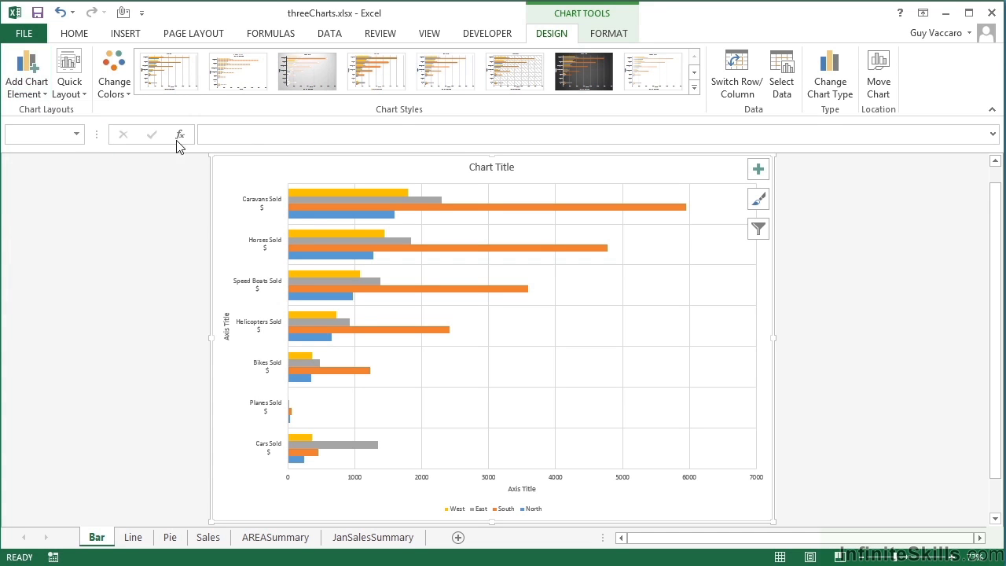
click(759, 170)
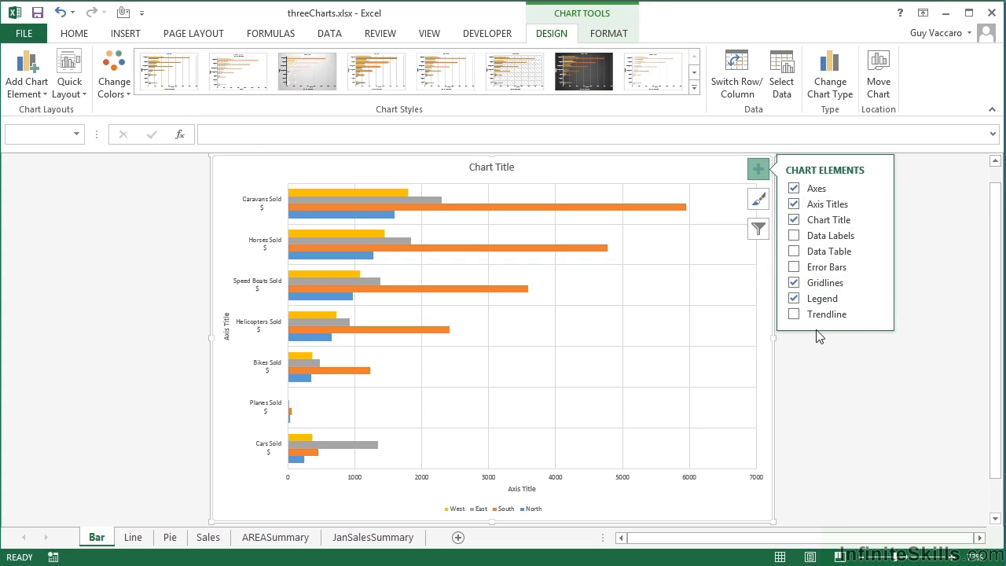
click(794, 315)
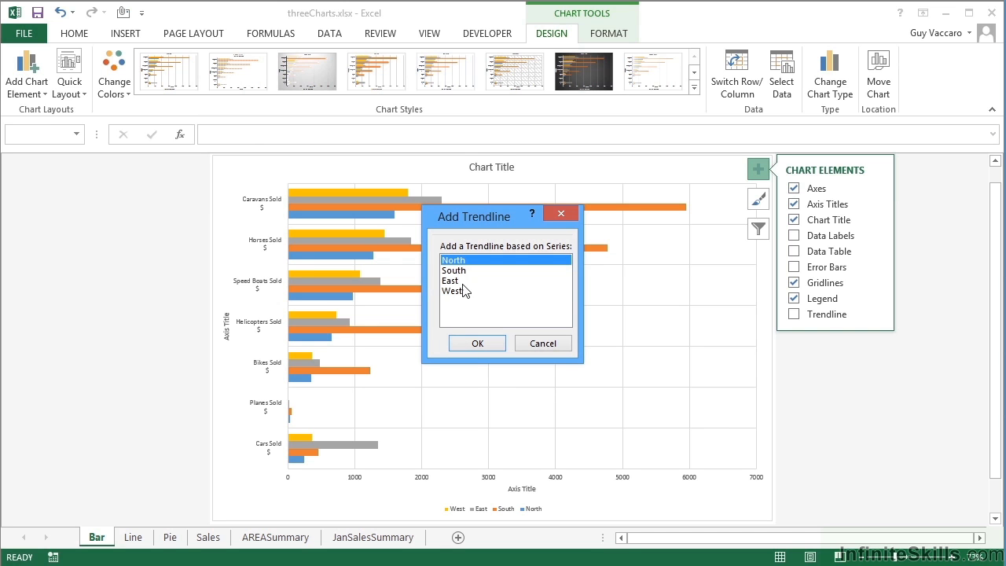
click(477, 344)
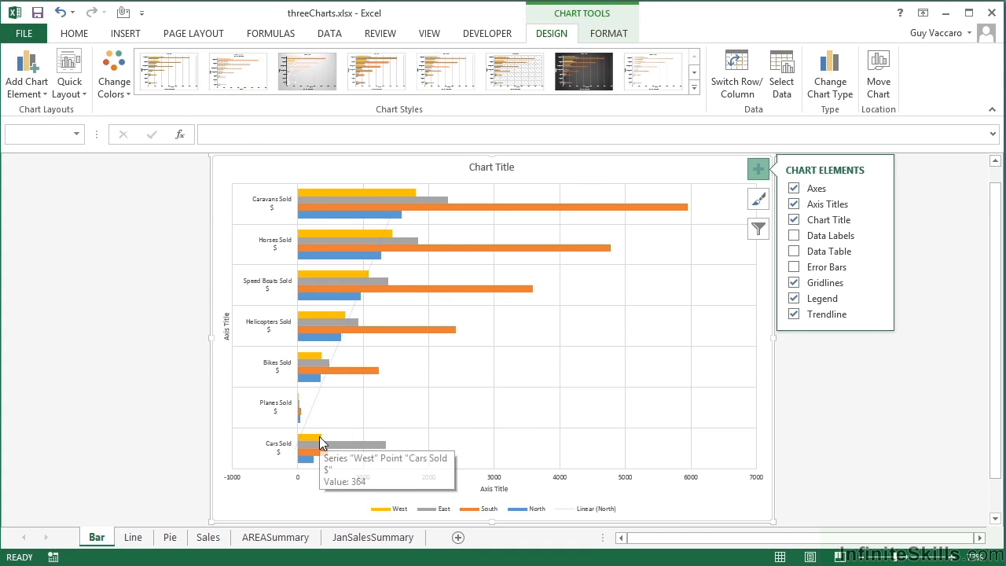
click(876, 315)
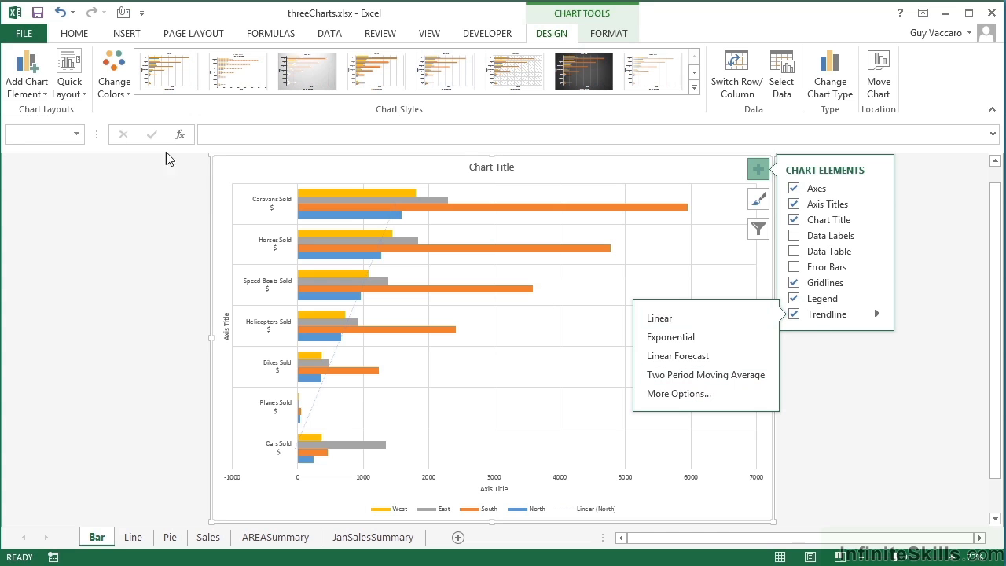
Select the North series trendline and close the chart elements panel.
click(39, 90)
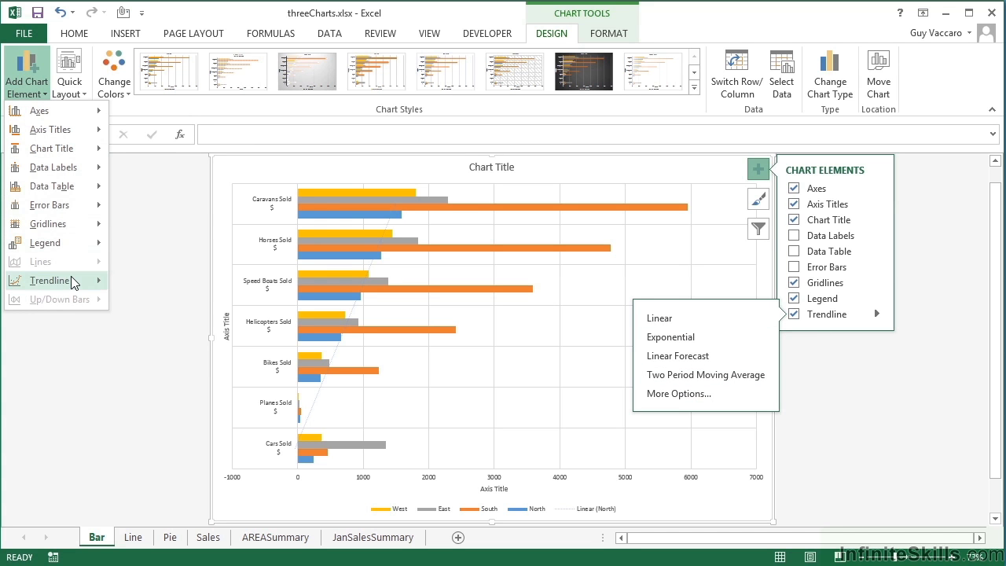
mouse_move(72, 276)
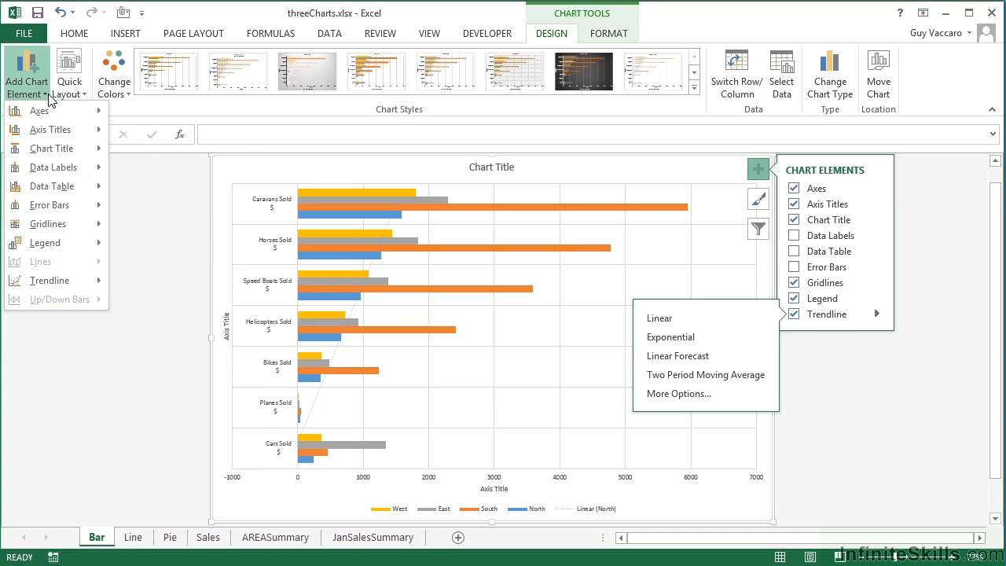
click(353, 312)
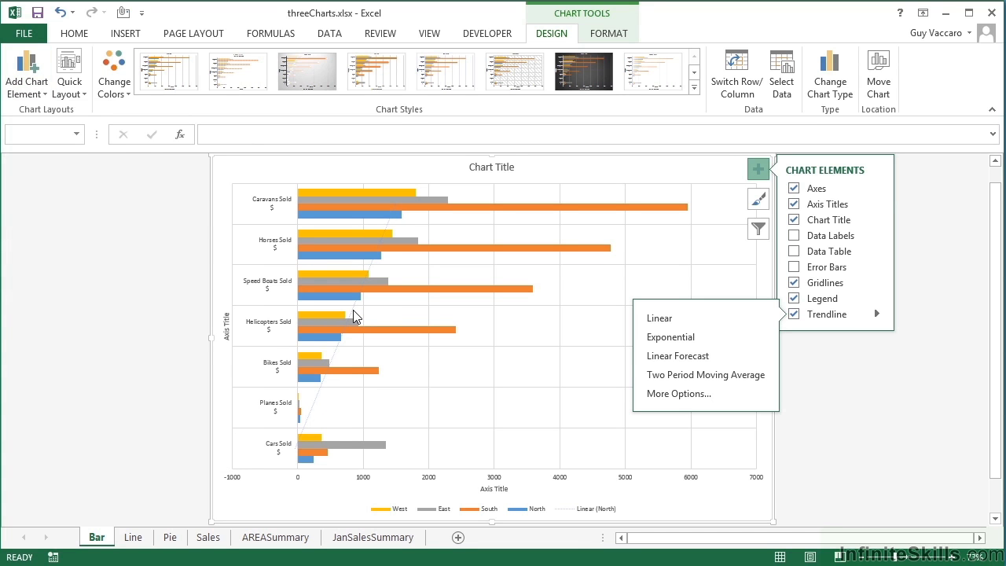
click(353, 310)
click(391, 228)
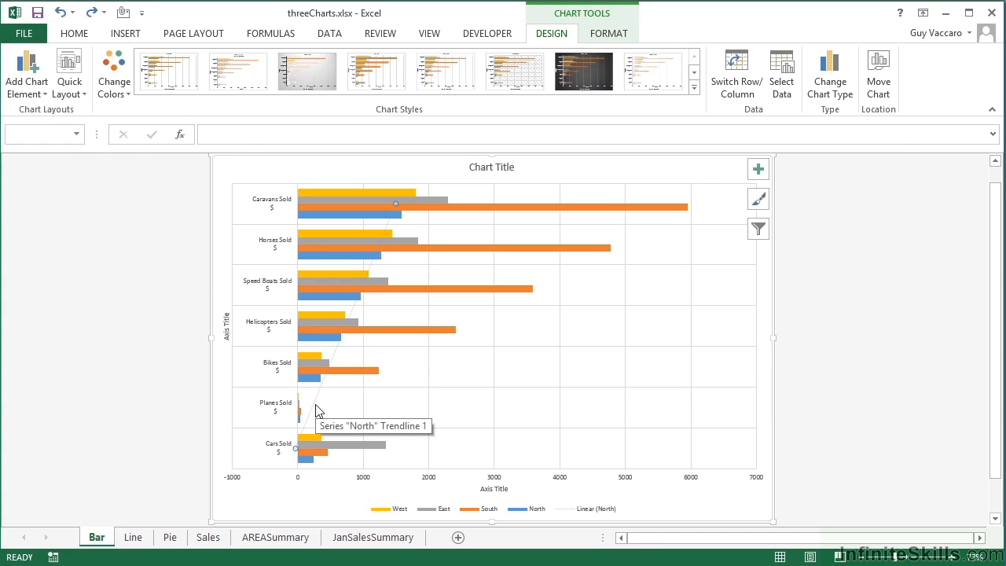
Reapply Linear as the North trendline's type via Add Chart Element > Trendline.
click(38, 91)
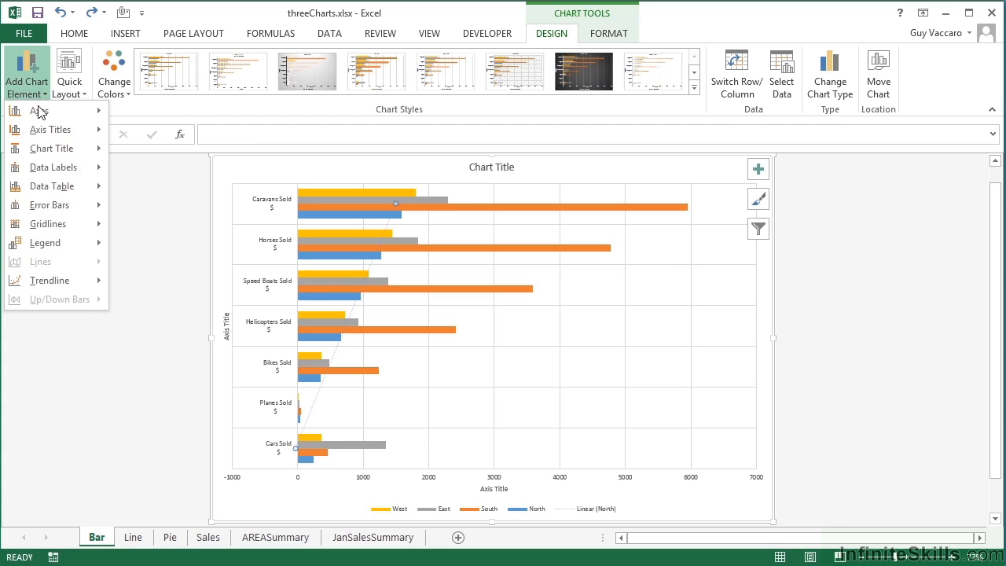
mouse_move(59, 280)
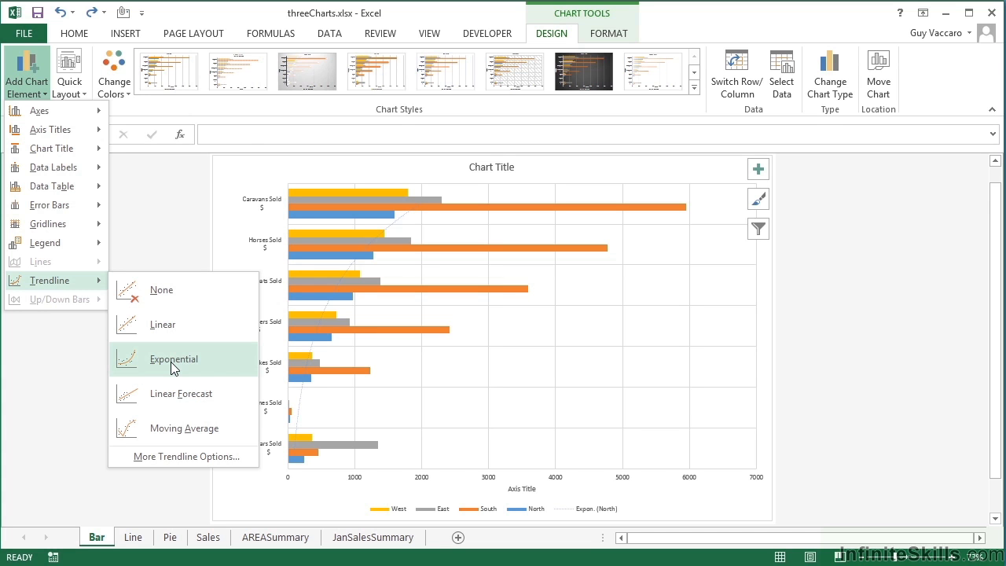
click(173, 328)
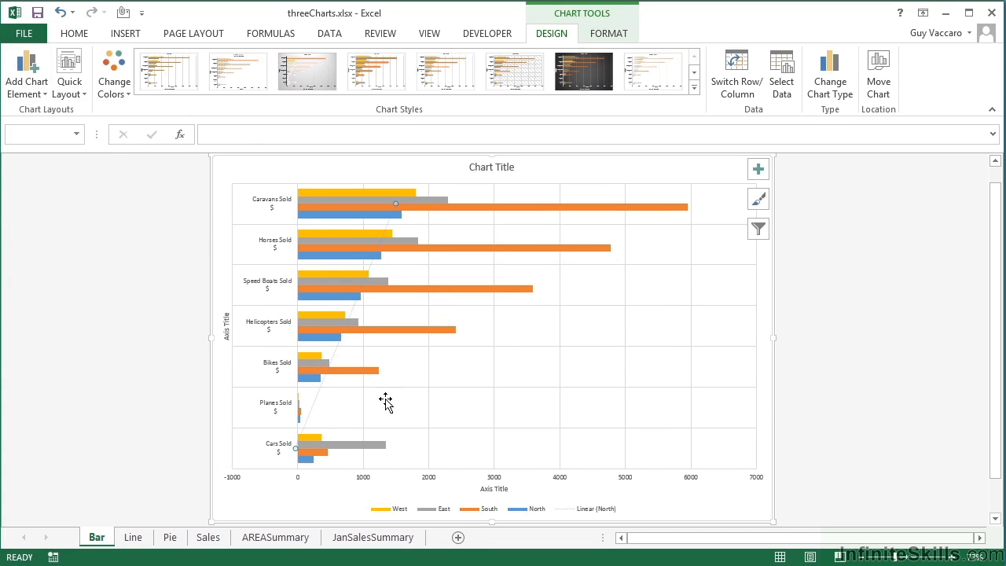
Add an exponential trendline for the South series.
click(640, 169)
click(27, 78)
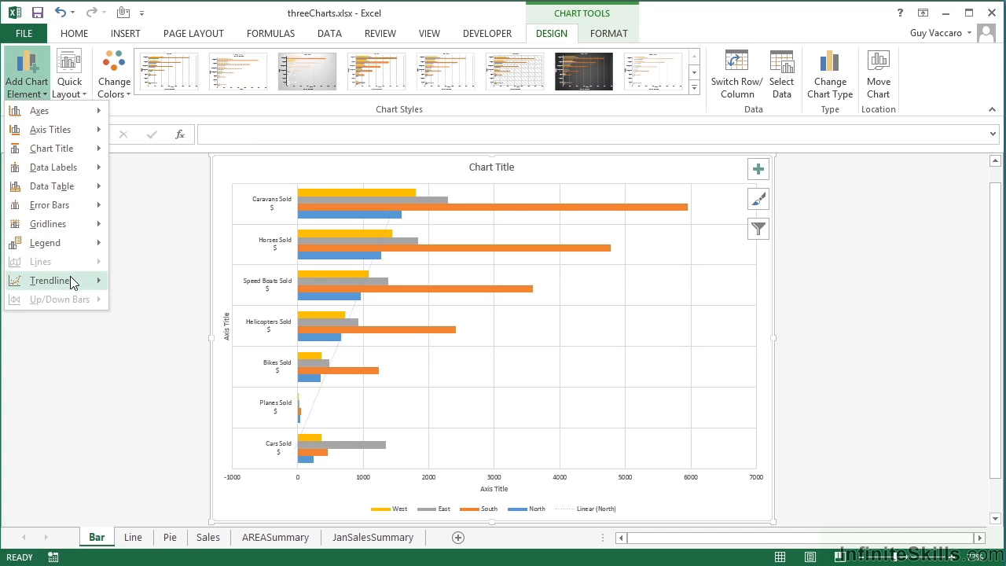
click(178, 354)
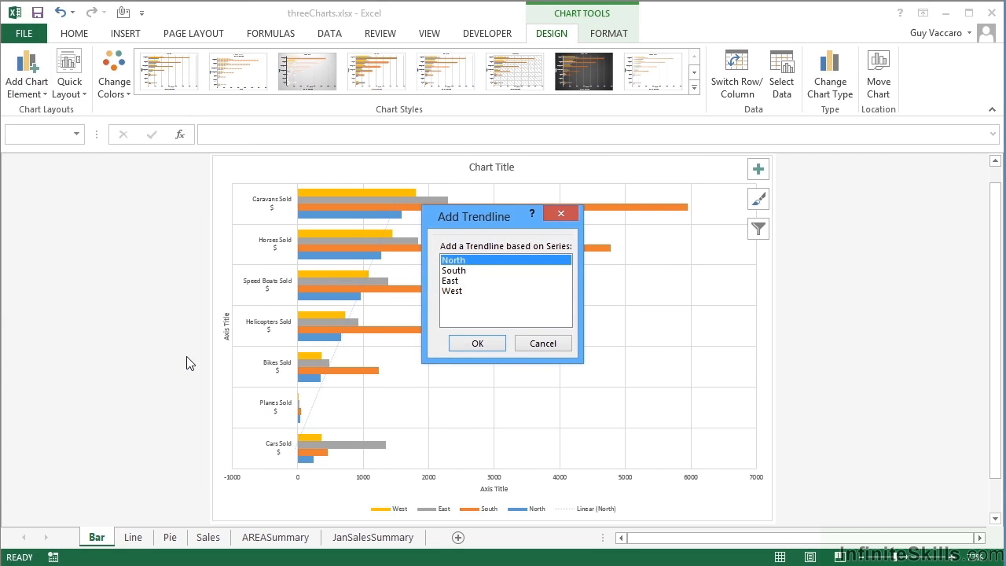
click(470, 272)
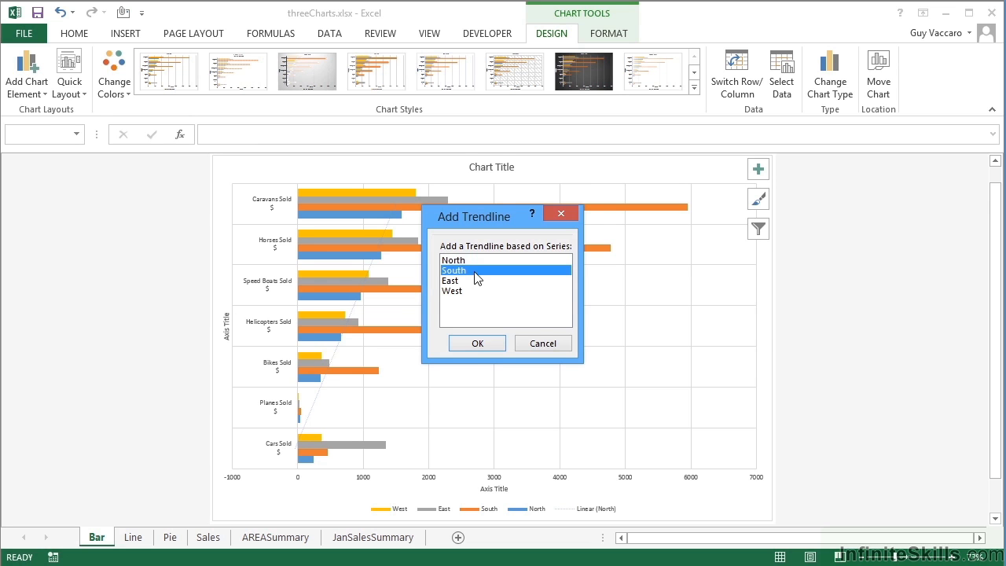
click(477, 346)
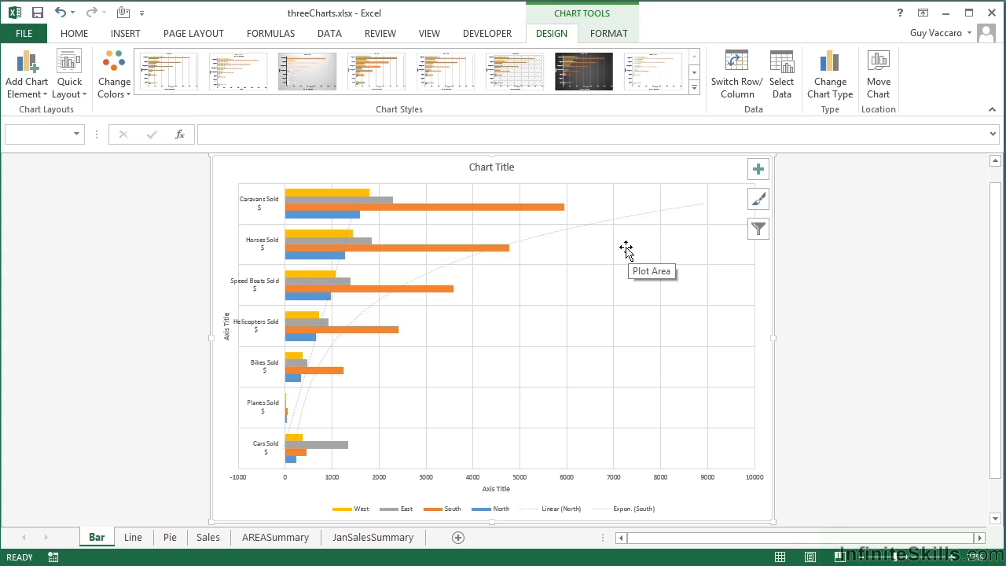
Add a linear forecast trendline for the East series.
click(29, 82)
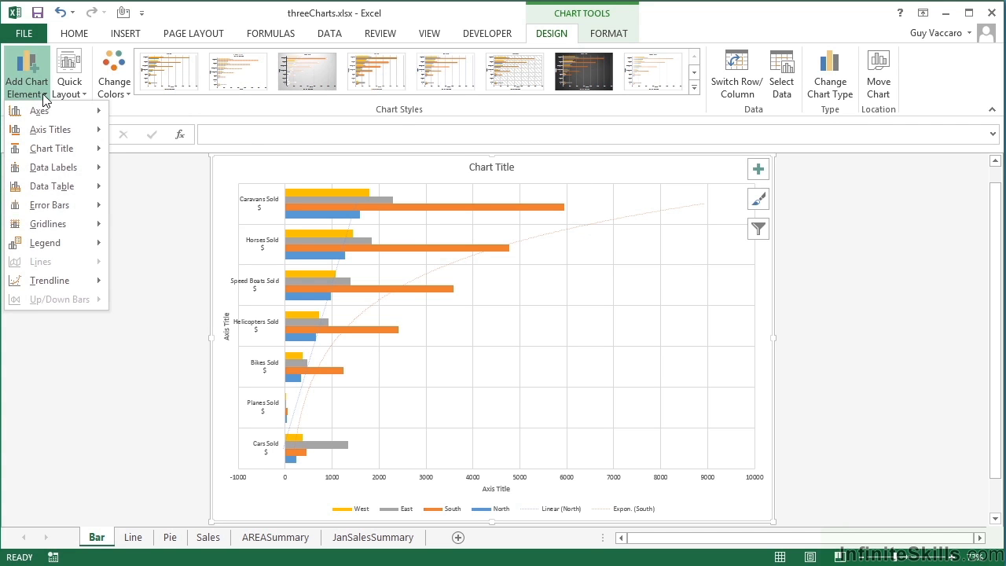
mouse_move(69, 275)
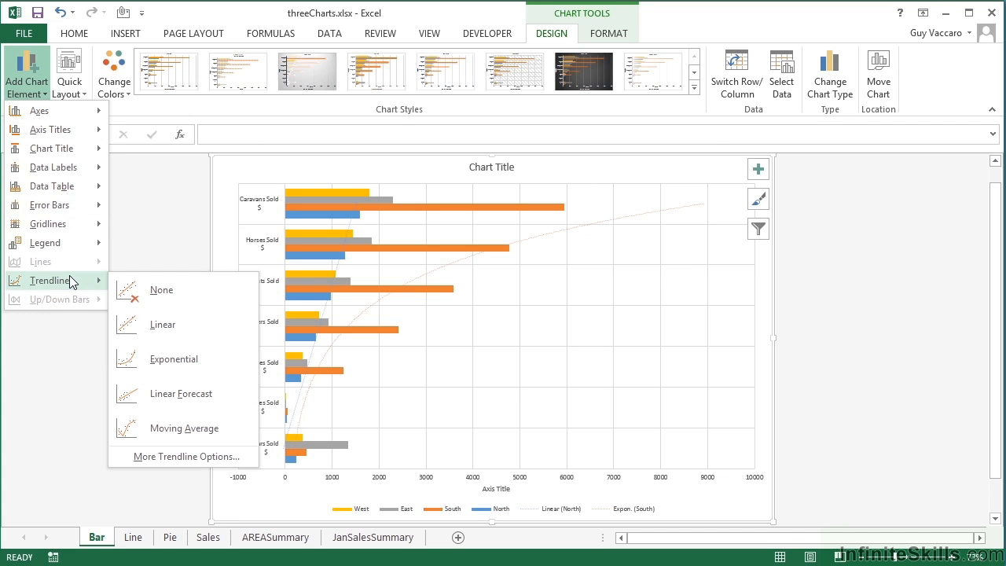
click(191, 397)
click(467, 281)
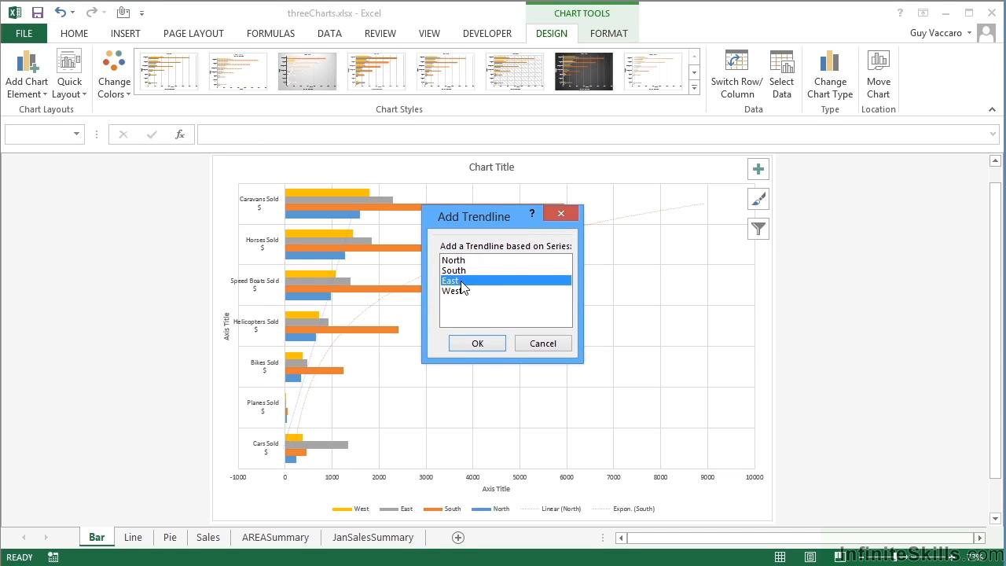
click(477, 344)
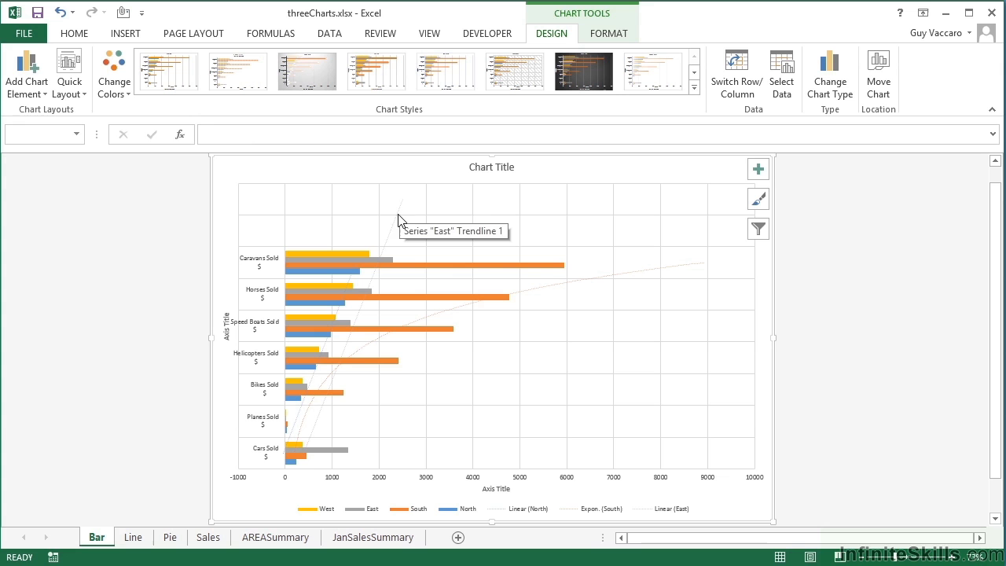
Add a moving average trendline for the West series.
click(33, 88)
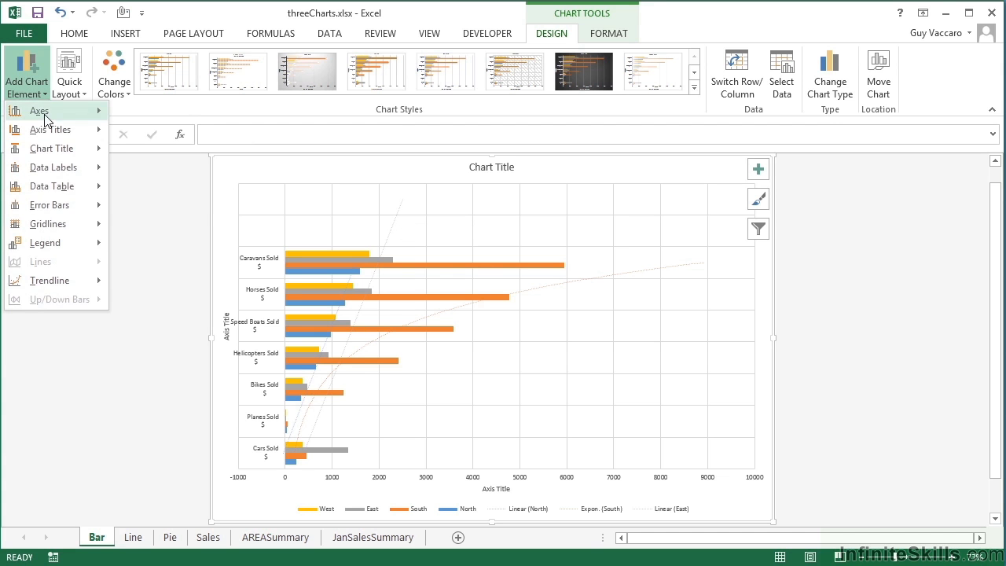
mouse_move(69, 280)
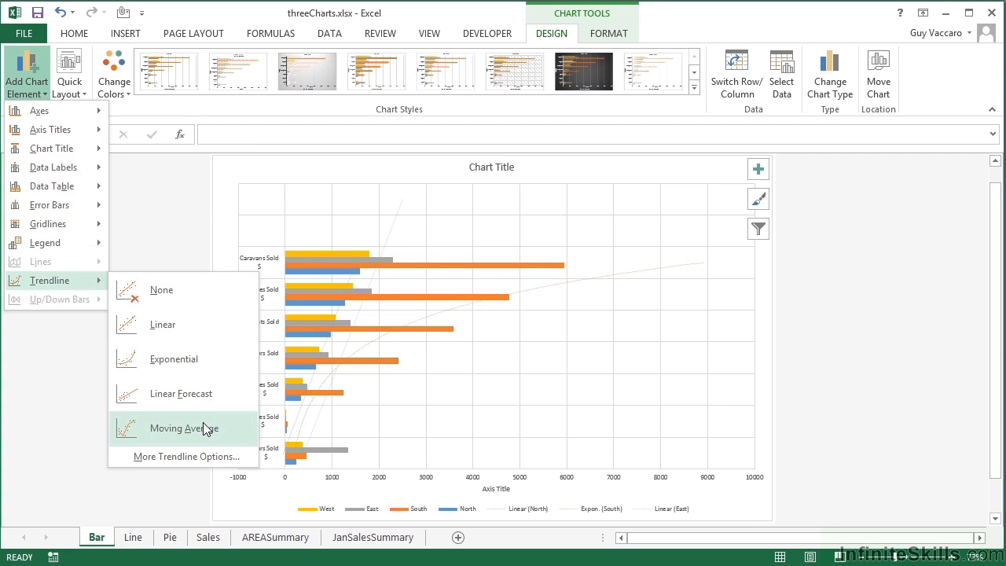
click(203, 426)
click(473, 290)
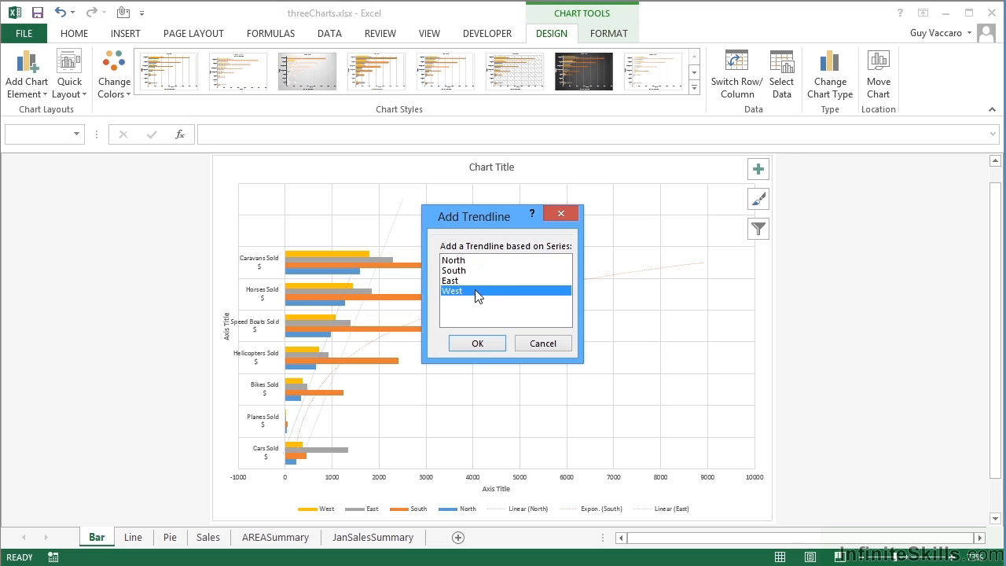
click(477, 343)
scroll(491, 428, down, 1)
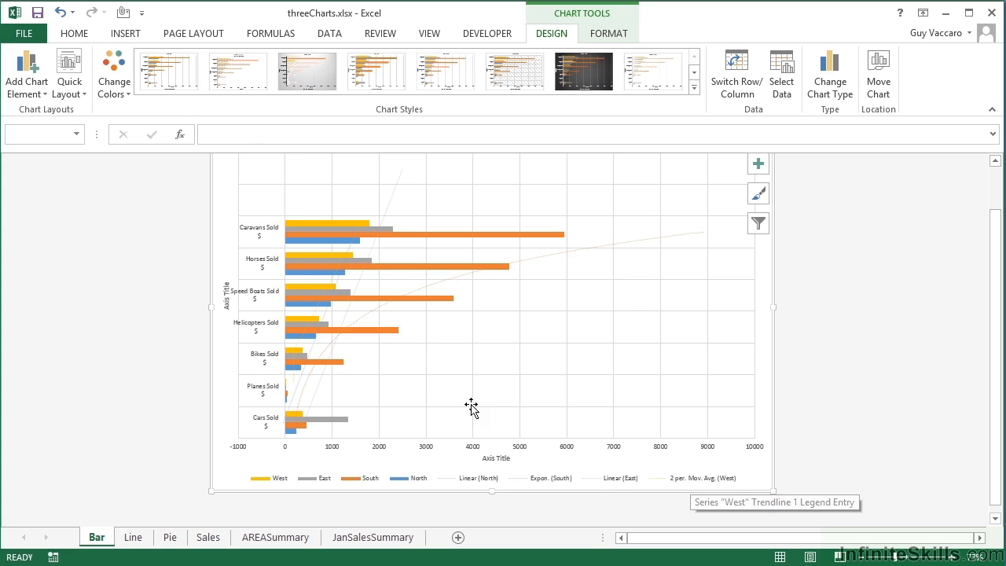
Select the South exponential trendline and open its Format Trendline settings.
click(378, 312)
click(368, 311)
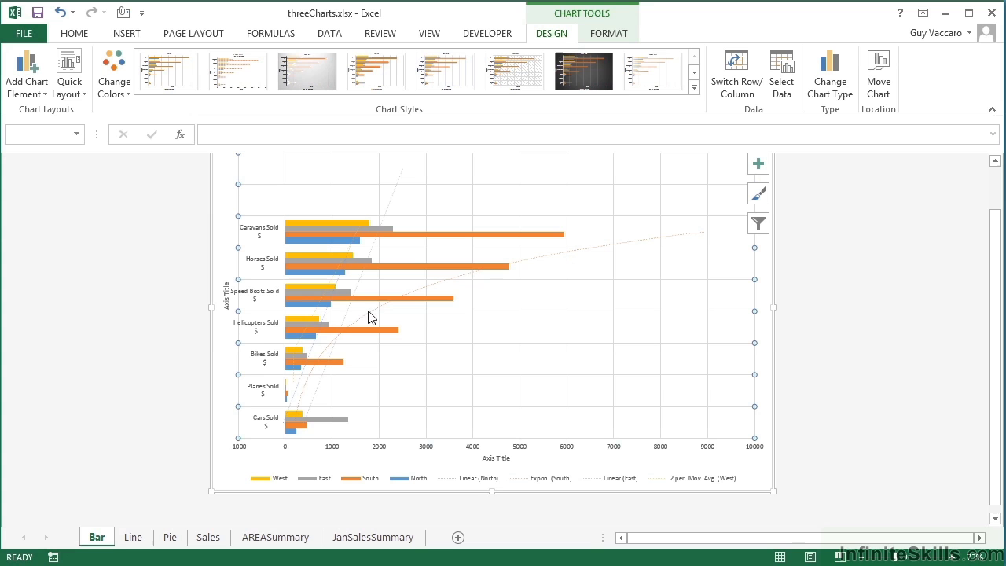
click(345, 327)
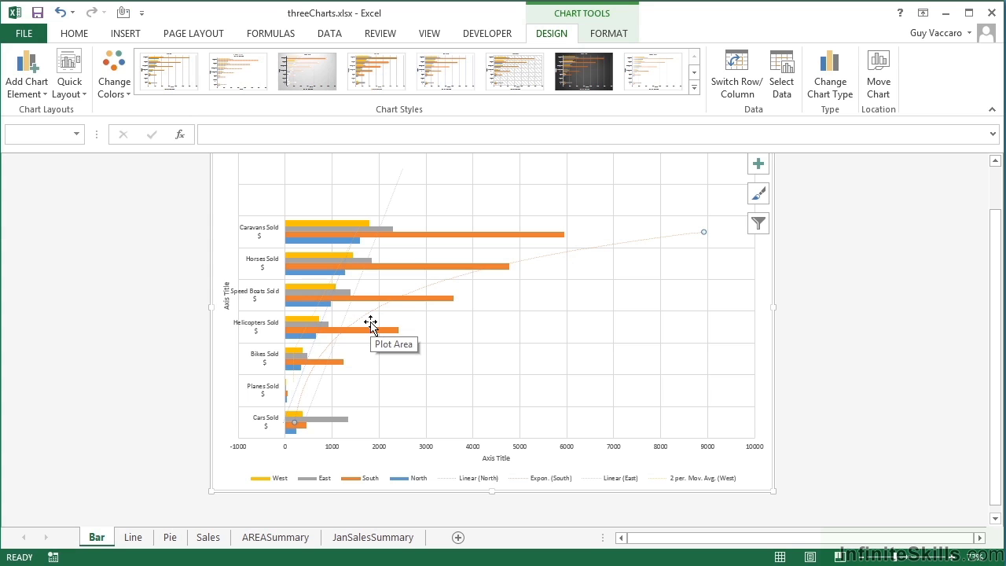
click(602, 33)
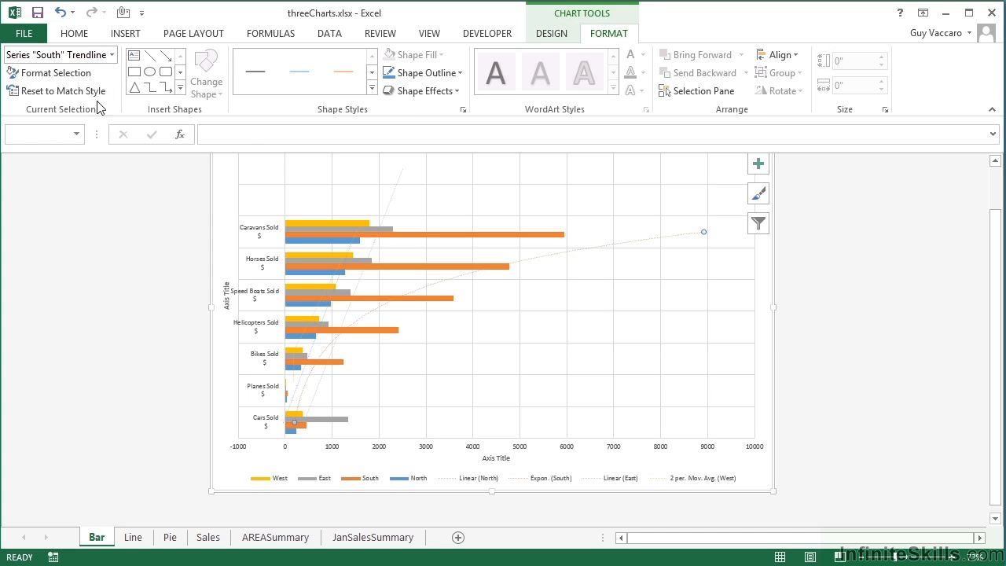
click(57, 73)
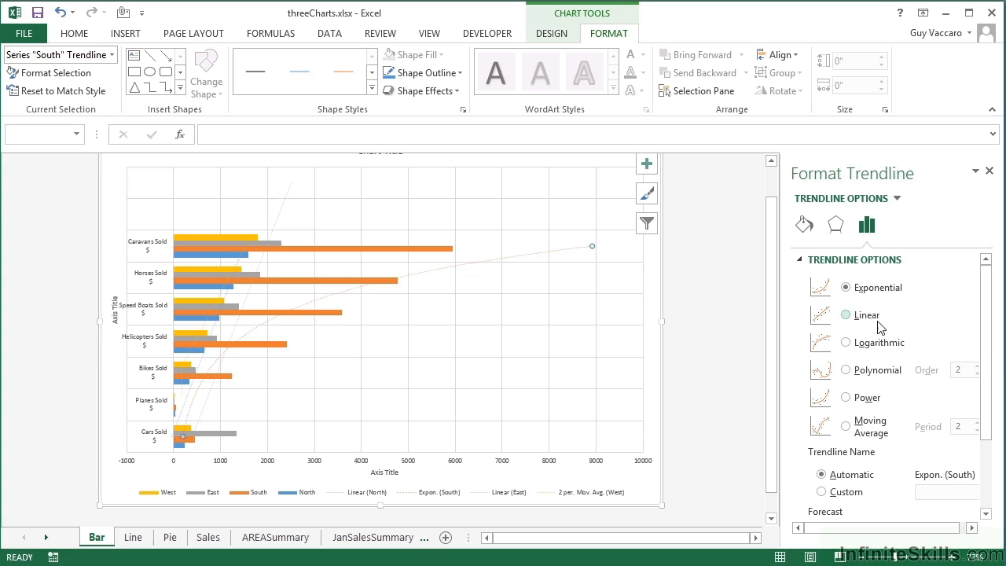
Give the South trendline the custom name 'South Trend'.
scroll(988, 349, down, 2)
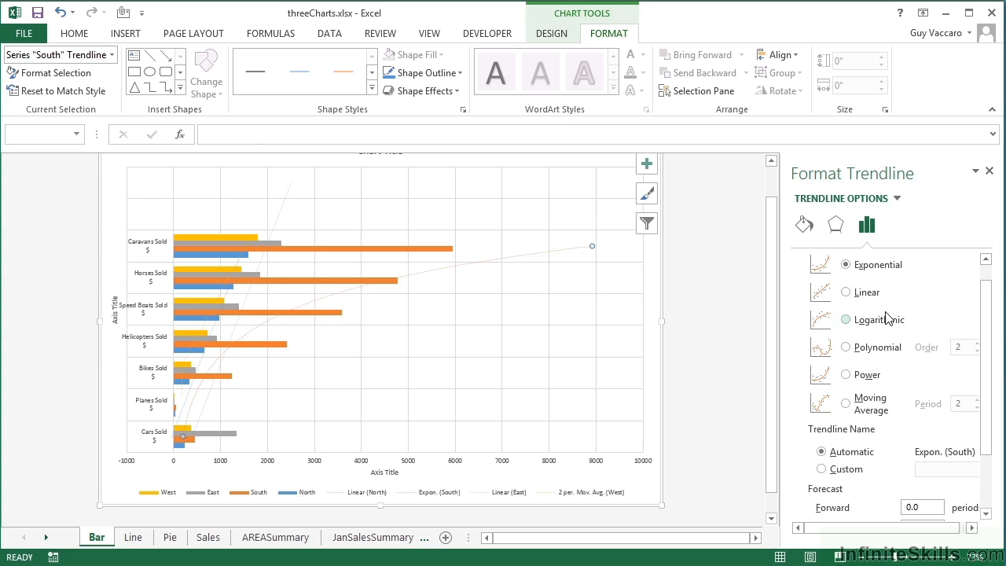
drag(982, 340, 988, 404)
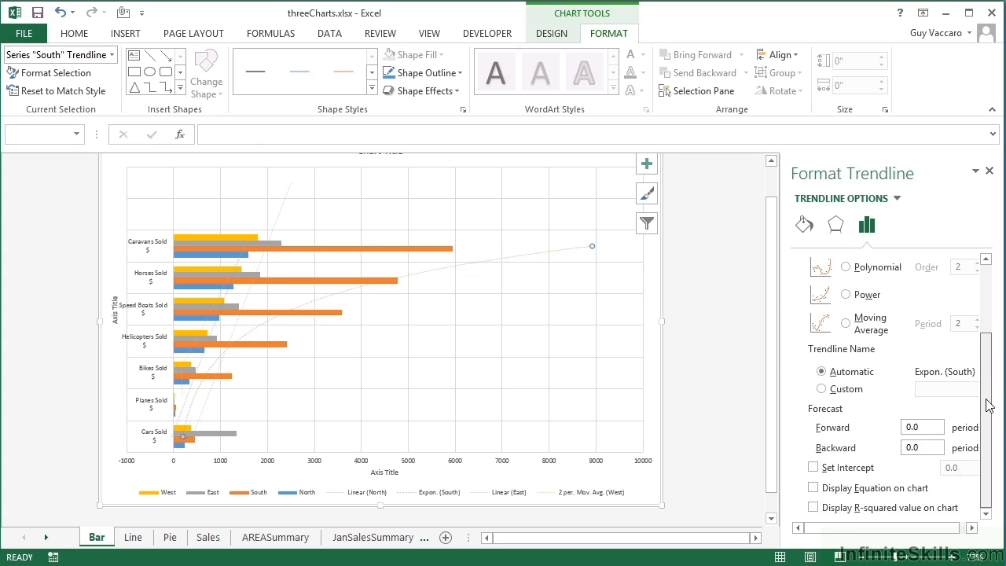
click(973, 529)
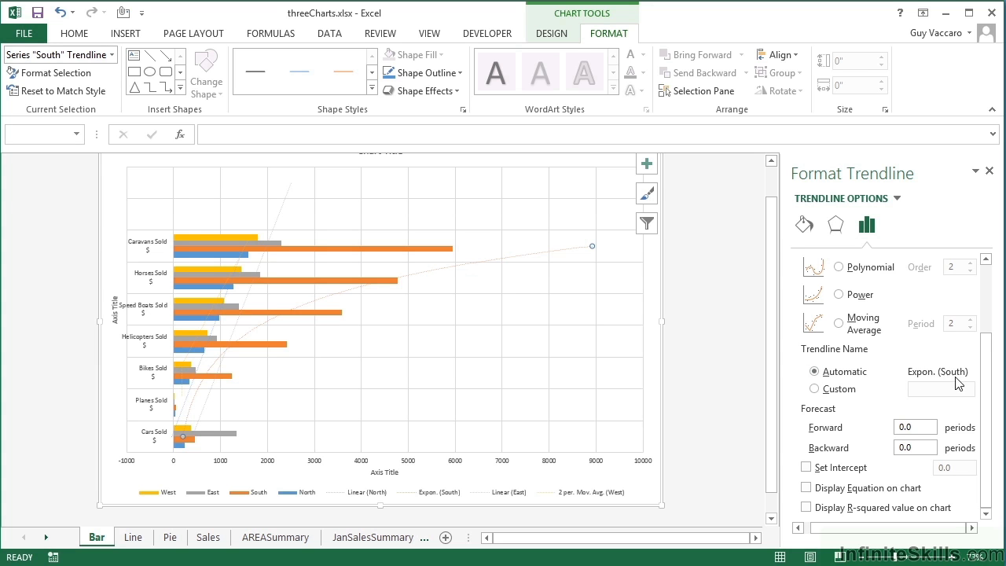
click(815, 390)
click(920, 389)
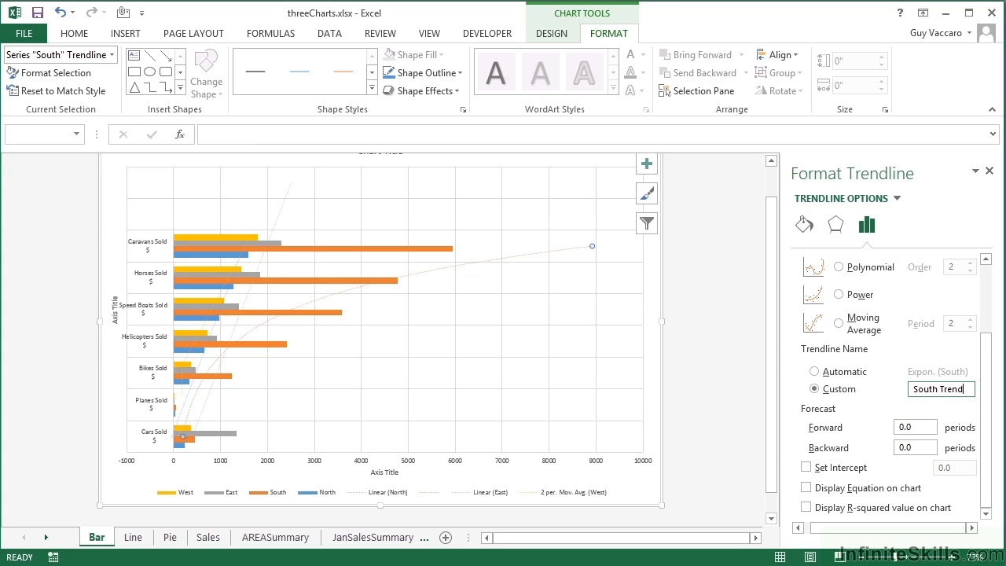
click(921, 428)
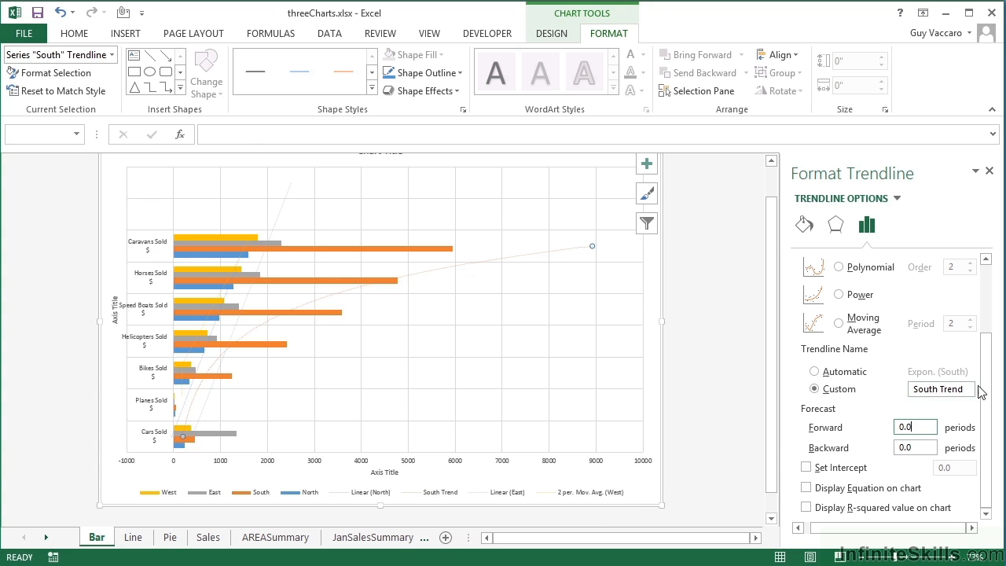
drag(989, 391, 989, 323)
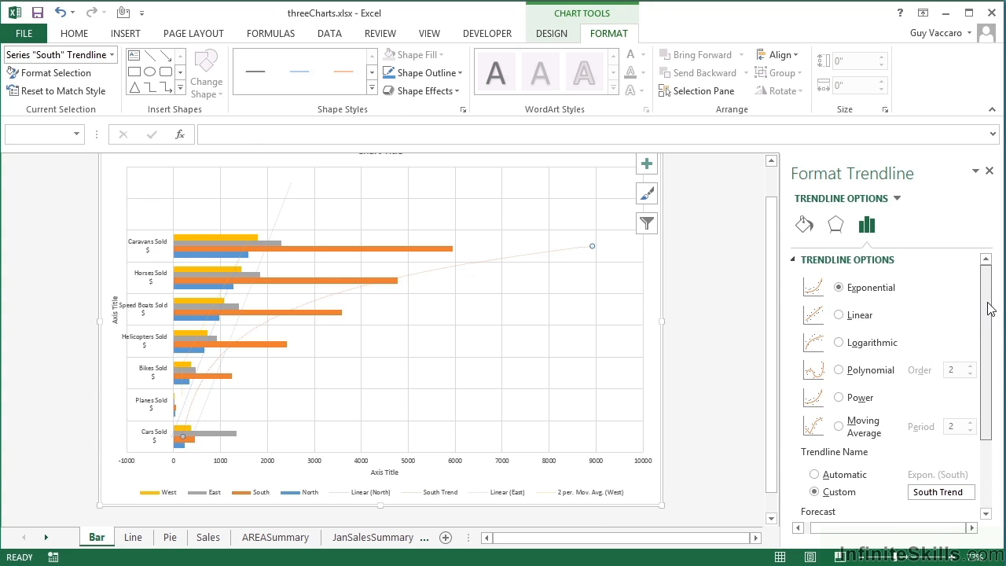
Set the South Trend line's width to 2.25 pt under Fill & Line.
click(835, 236)
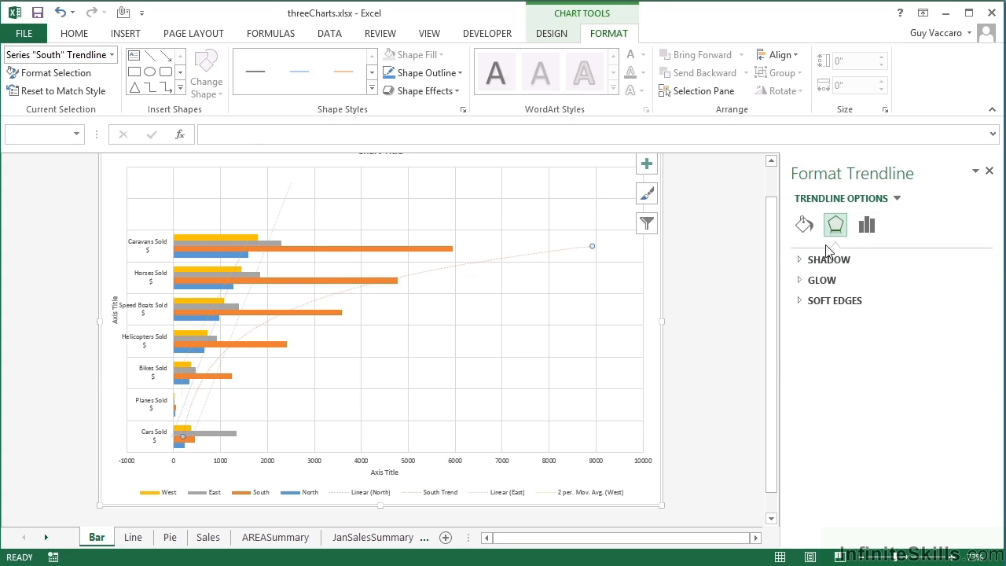
click(804, 228)
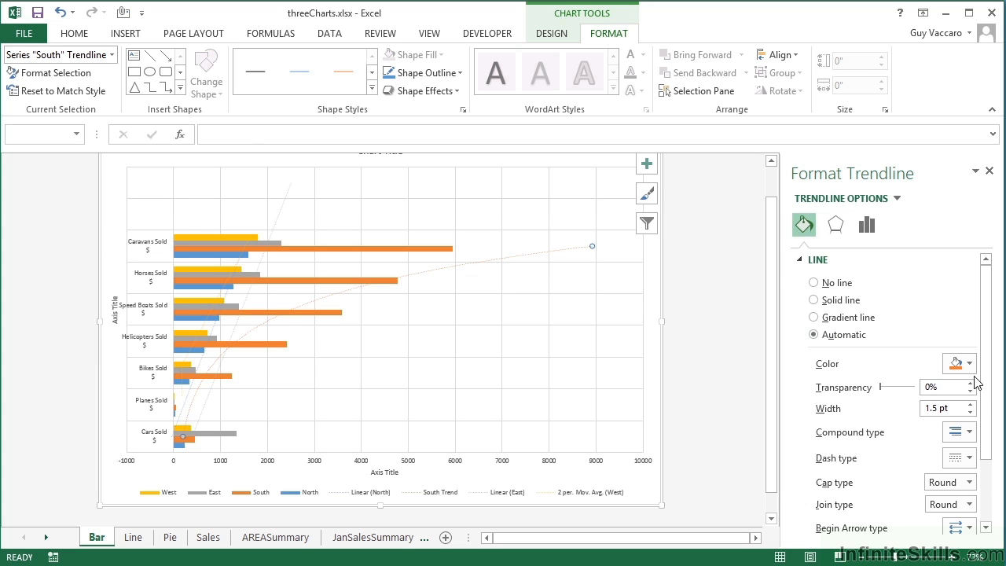
click(971, 403)
click(971, 404)
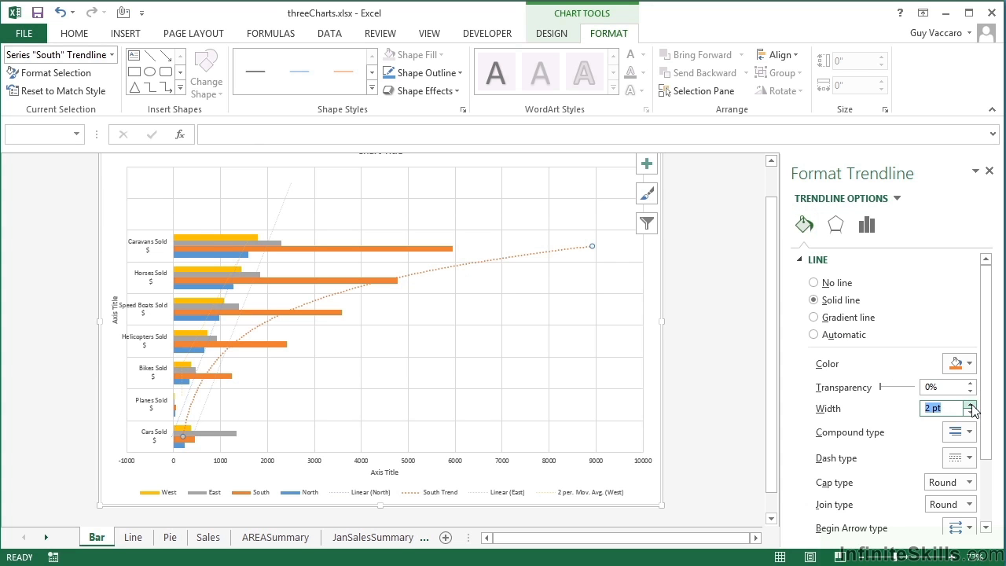
click(971, 404)
Thicken the East trendline and give it the custom name 'East Trend'.
click(283, 219)
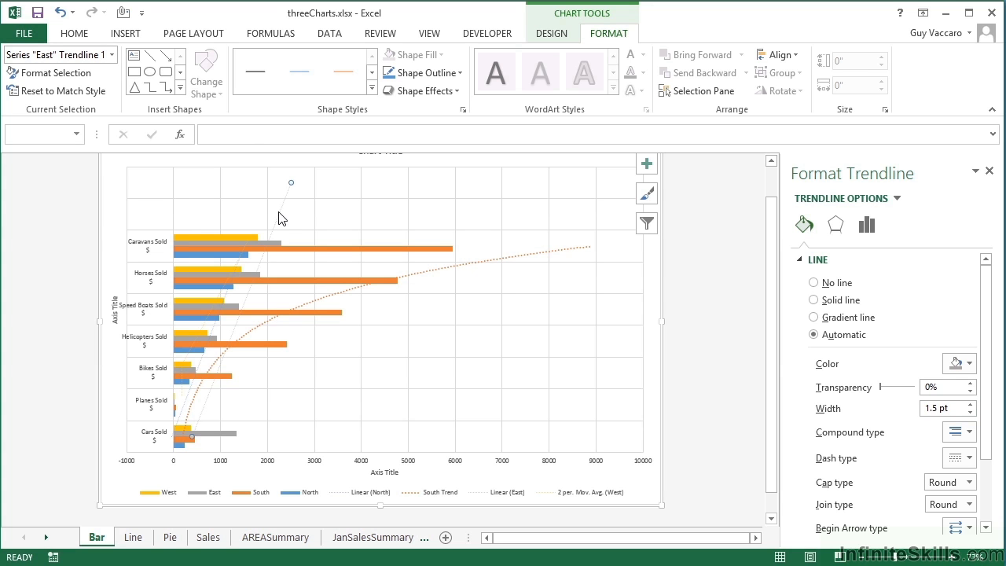
click(971, 404)
click(970, 404)
click(971, 404)
click(868, 225)
scroll(838, 386, down, 3)
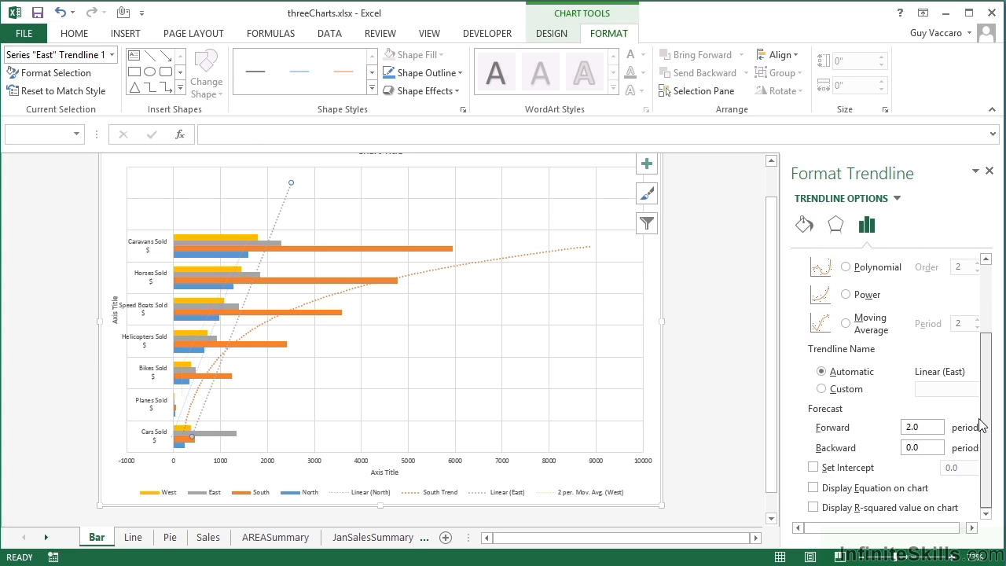
click(837, 387)
click(927, 393)
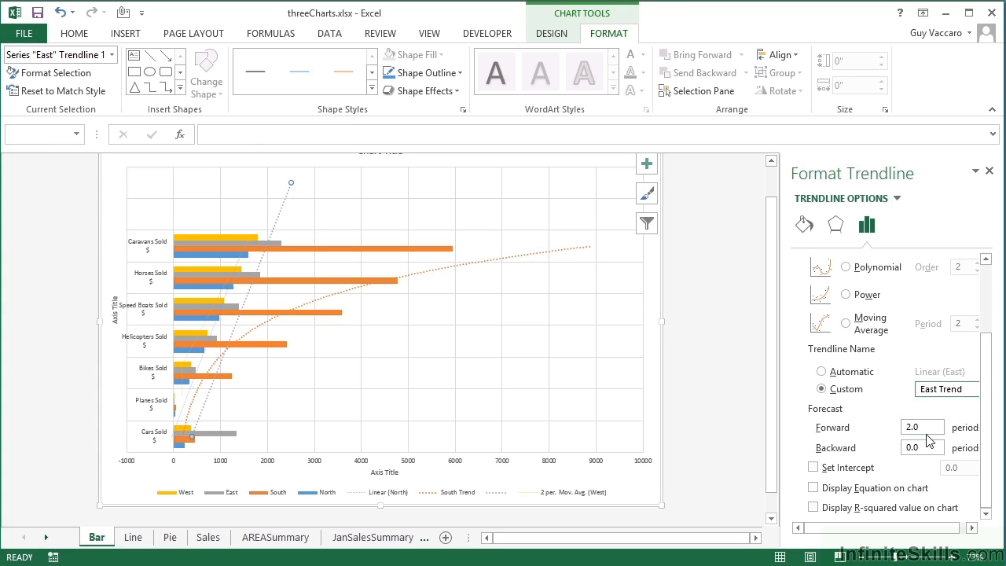
click(926, 428)
Name the West trendline 'West Trend' and widen it to 2.25 pt.
click(237, 260)
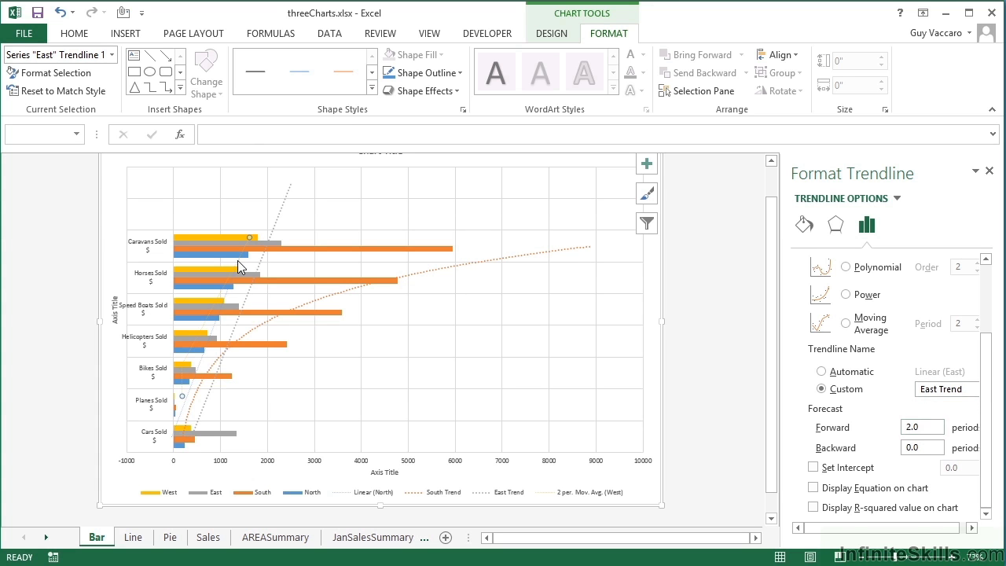
click(863, 460)
click(923, 460)
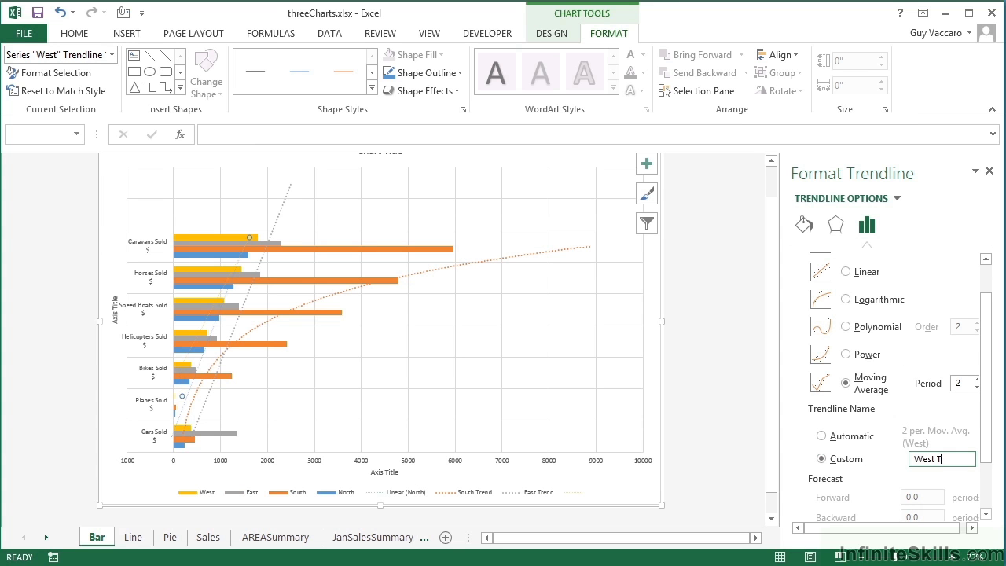
key(Return)
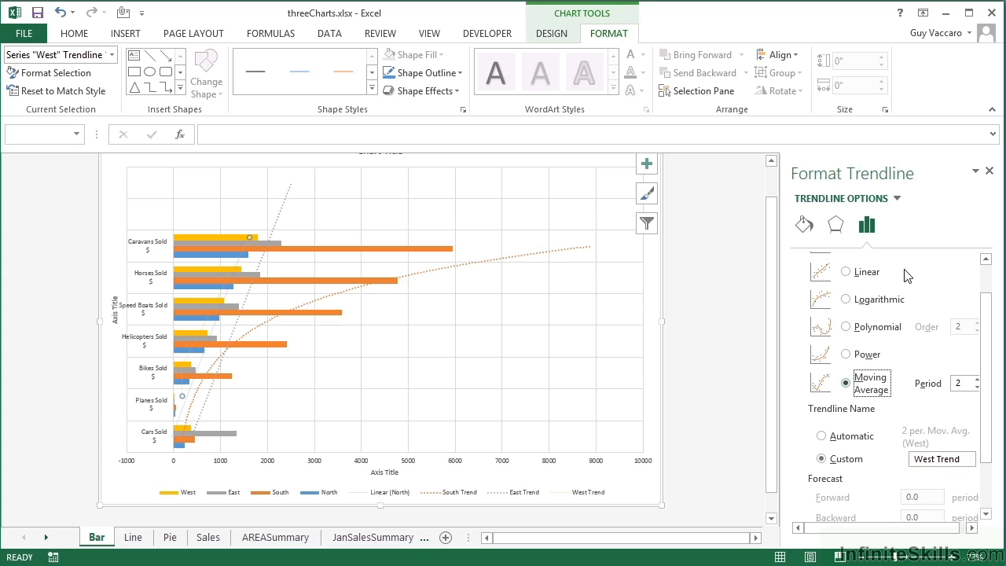
click(802, 224)
click(970, 362)
click(970, 361)
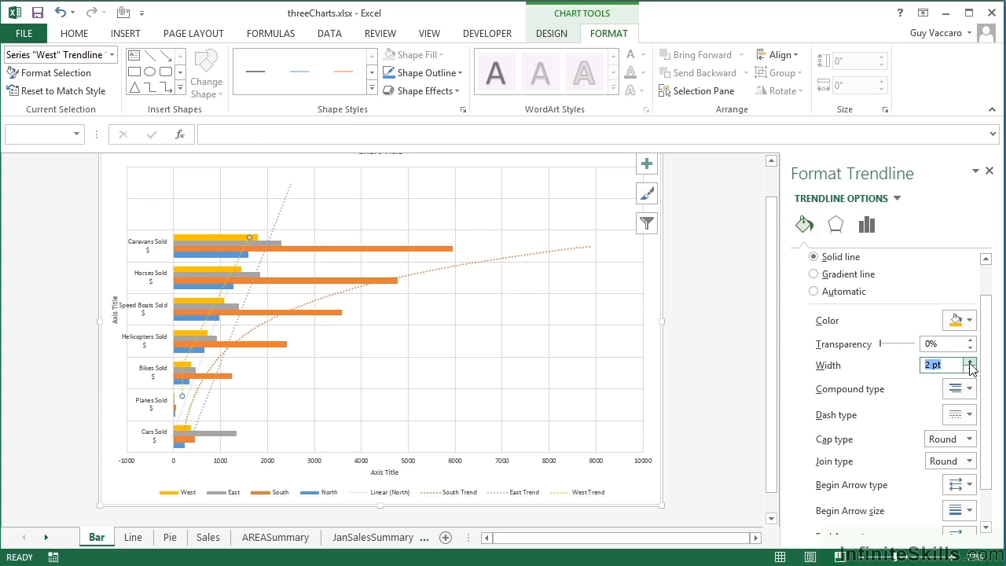
click(970, 361)
Widen the North trendline to 2.25 pt and name it 'North Trend'.
click(183, 410)
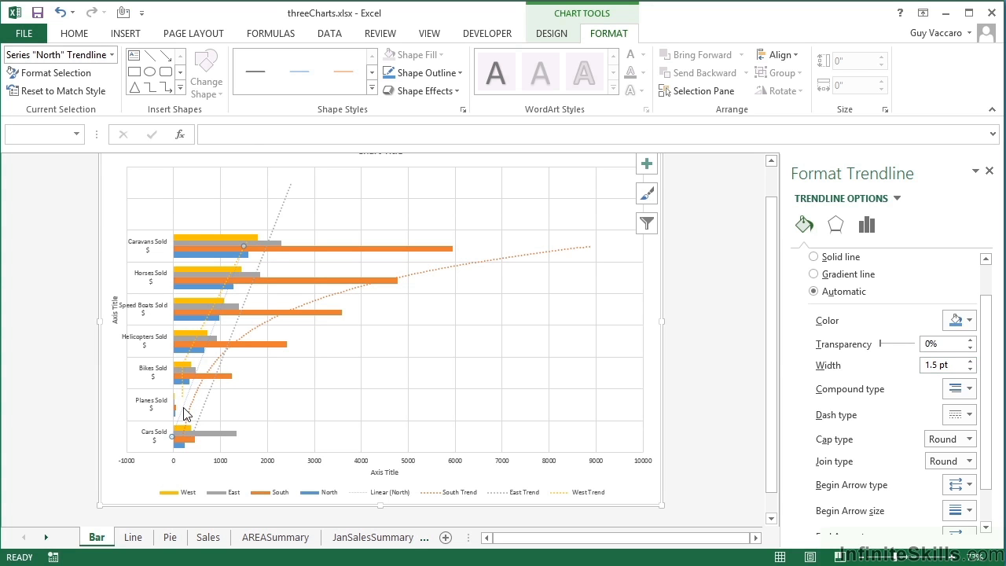
click(970, 360)
click(969, 360)
click(970, 360)
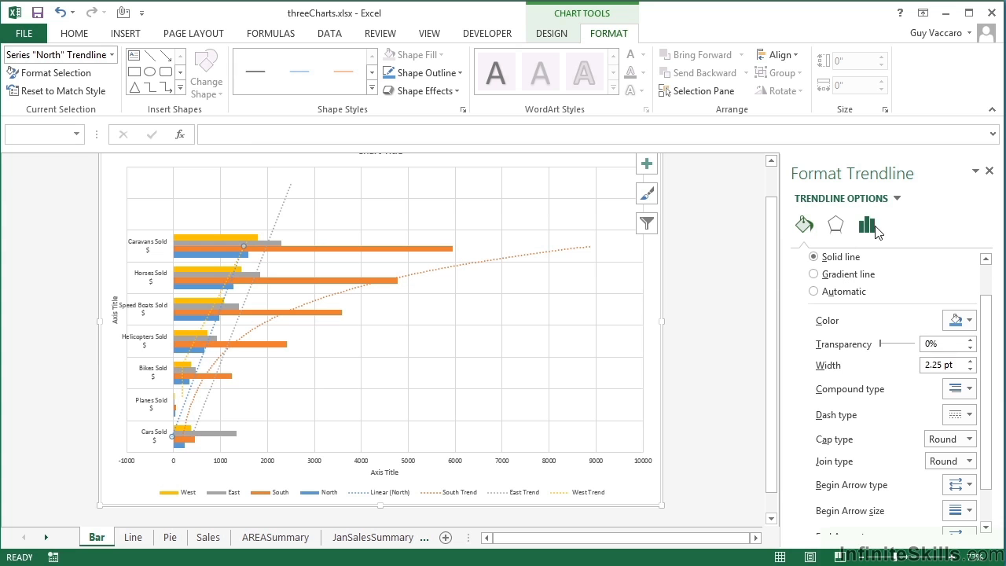
click(869, 226)
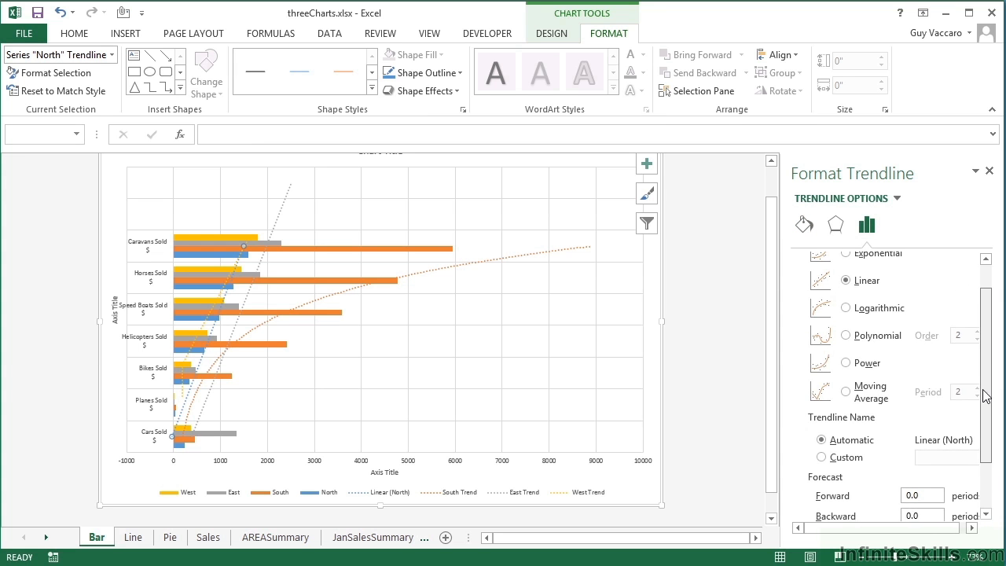
scroll(986, 383, down, 3)
click(852, 390)
click(932, 389)
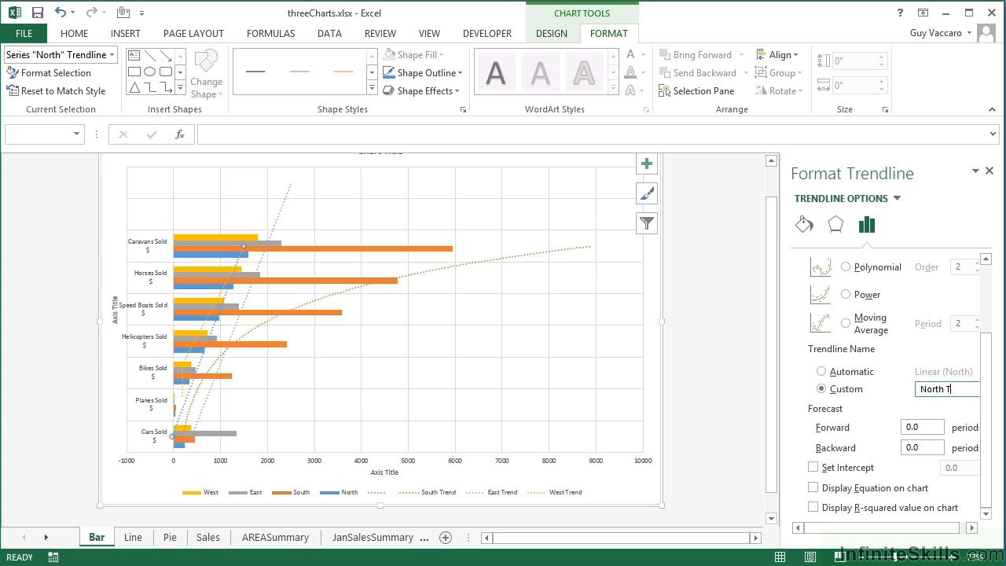
click(933, 426)
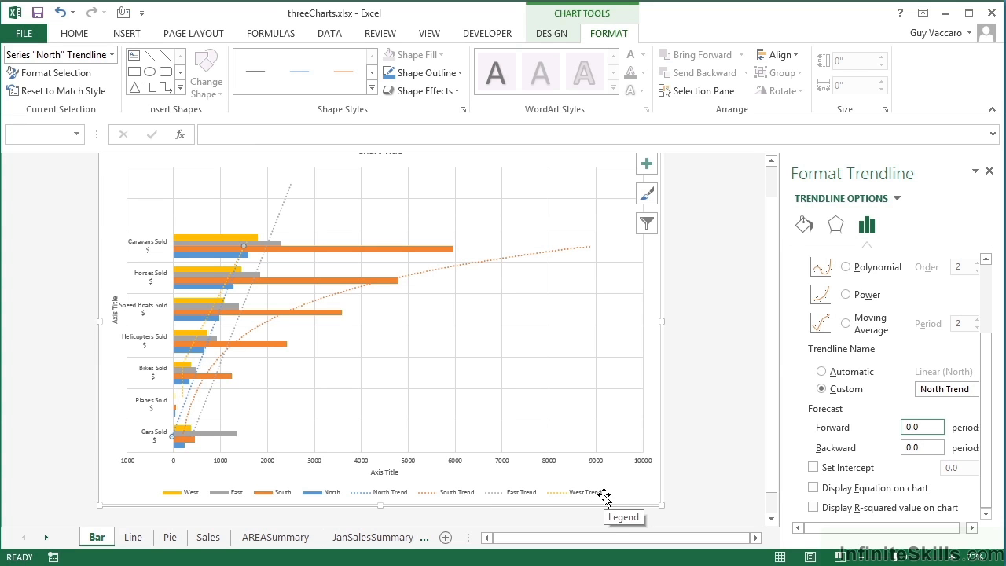
click(248, 331)
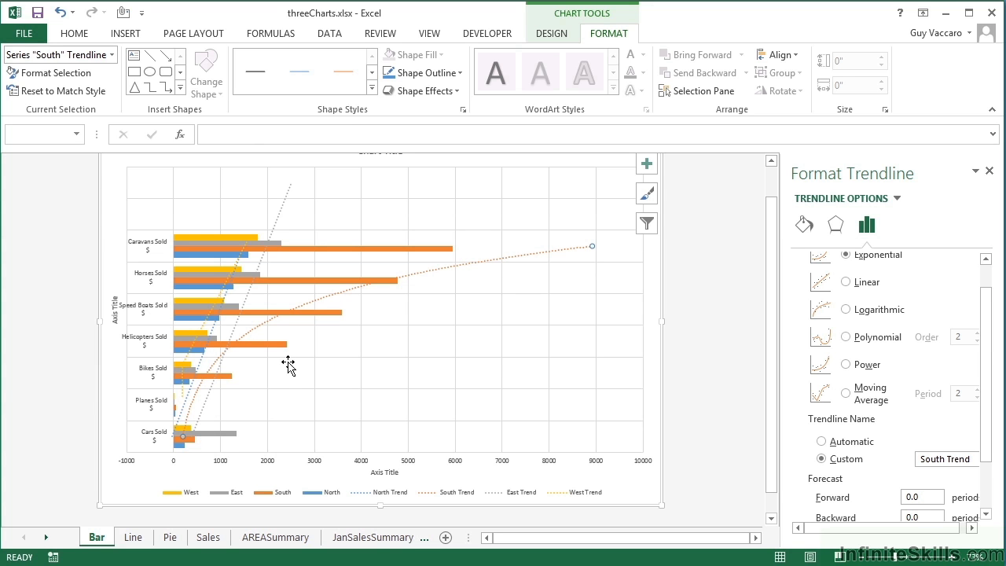
click(186, 363)
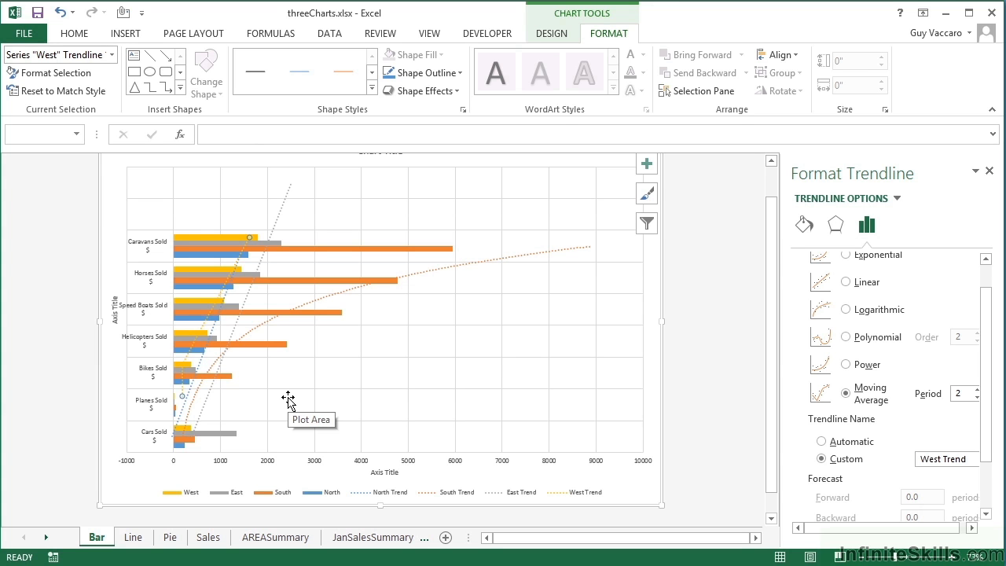
click(183, 414)
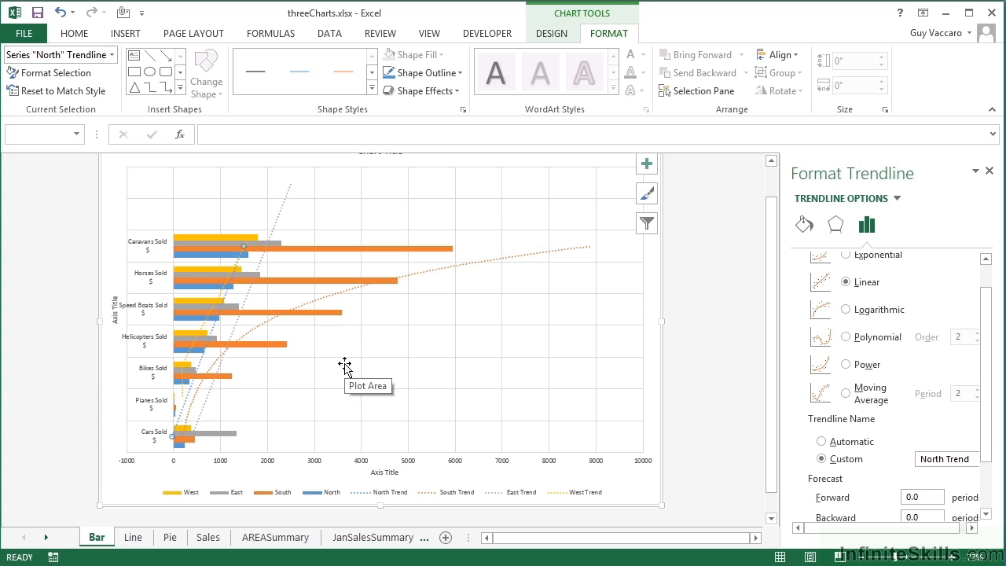
On the Line sheet, add a linear trendline for the Sales series.
click(142, 542)
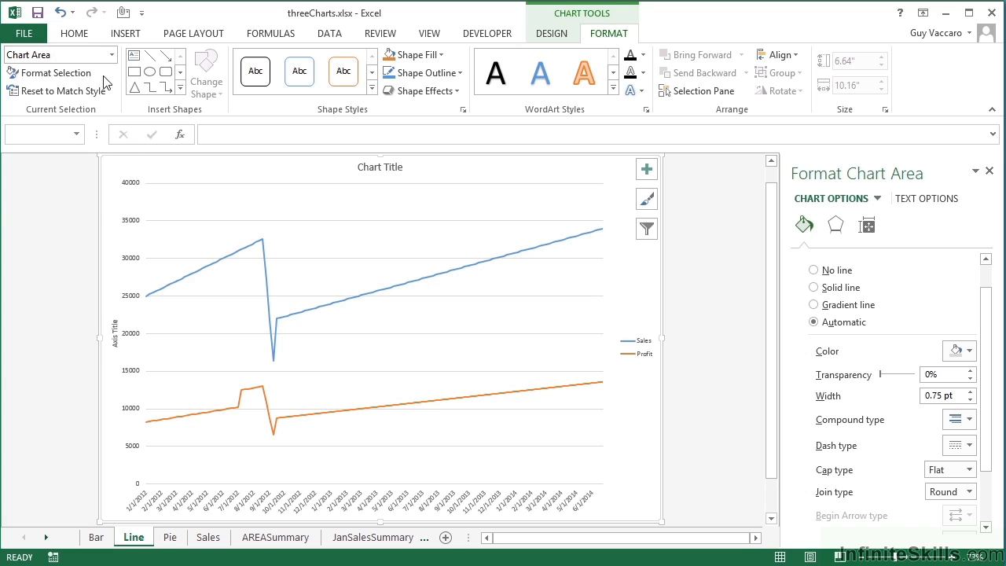
click(646, 169)
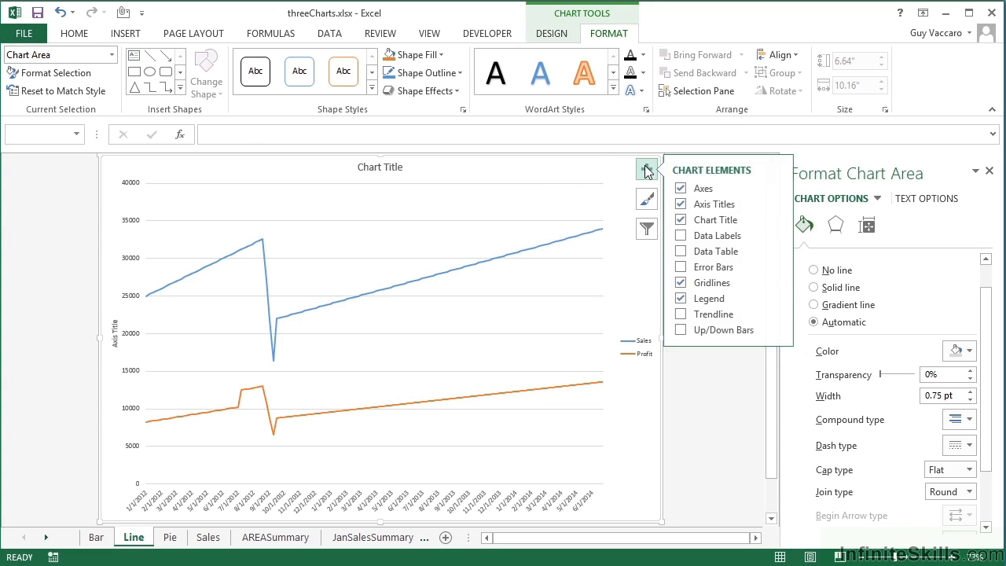
click(683, 316)
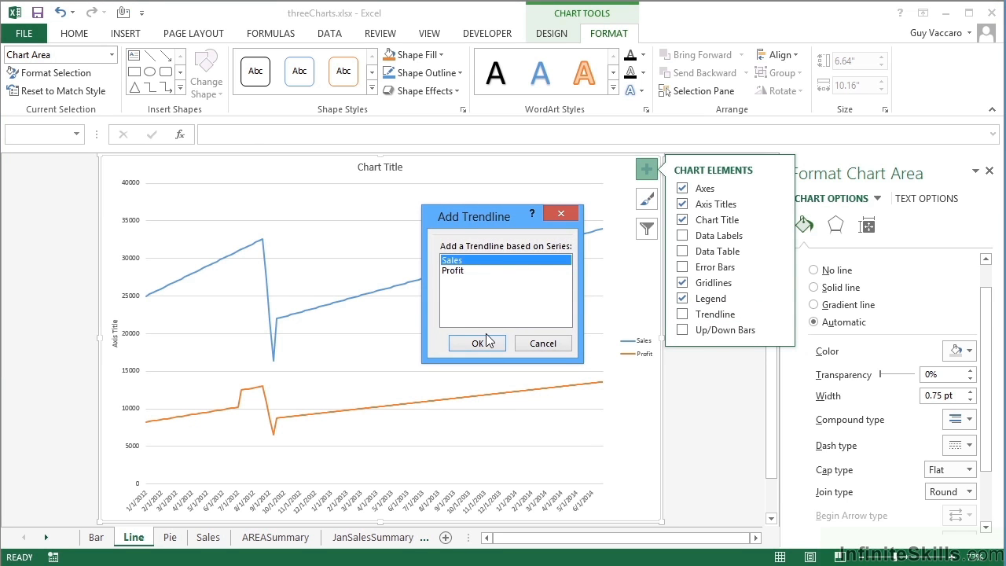
click(477, 343)
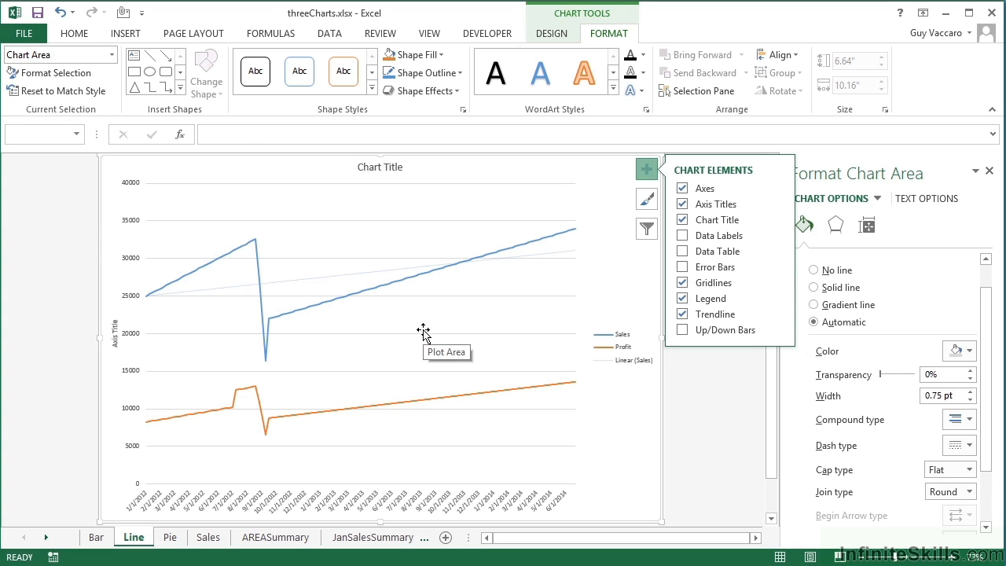
Thicken the Sales trendline and give it the custom name 'Forecast'.
click(551, 253)
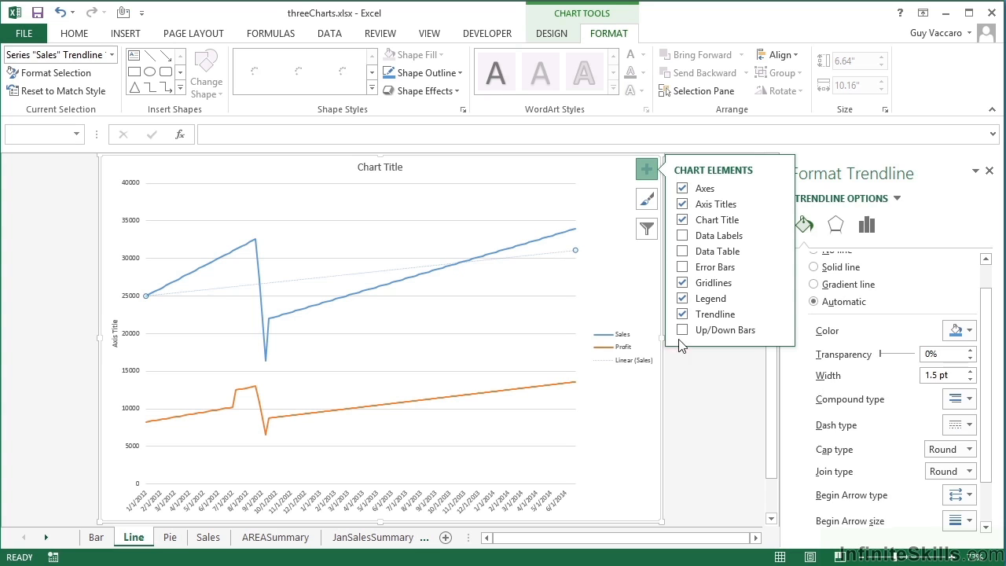
click(971, 372)
click(971, 372)
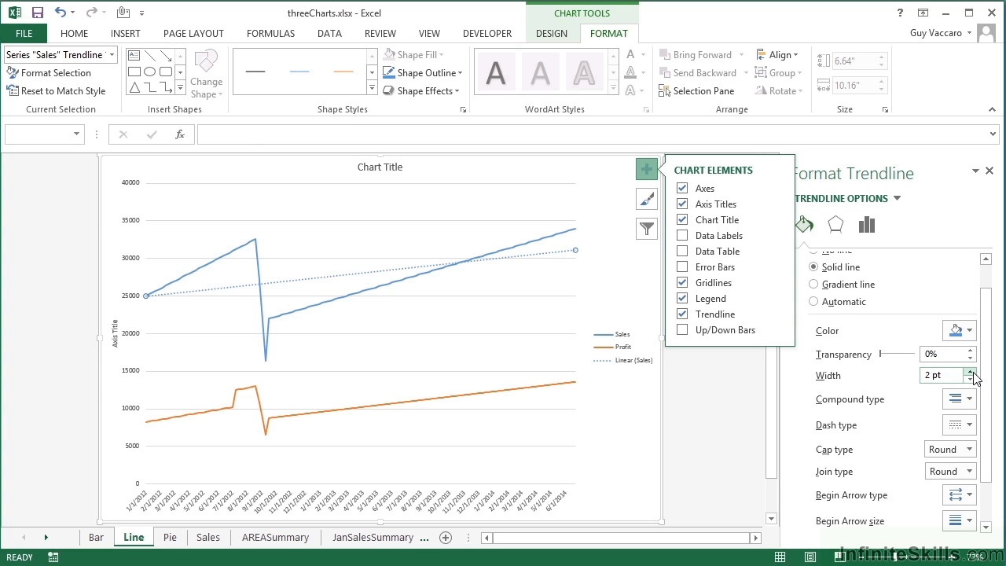
click(865, 225)
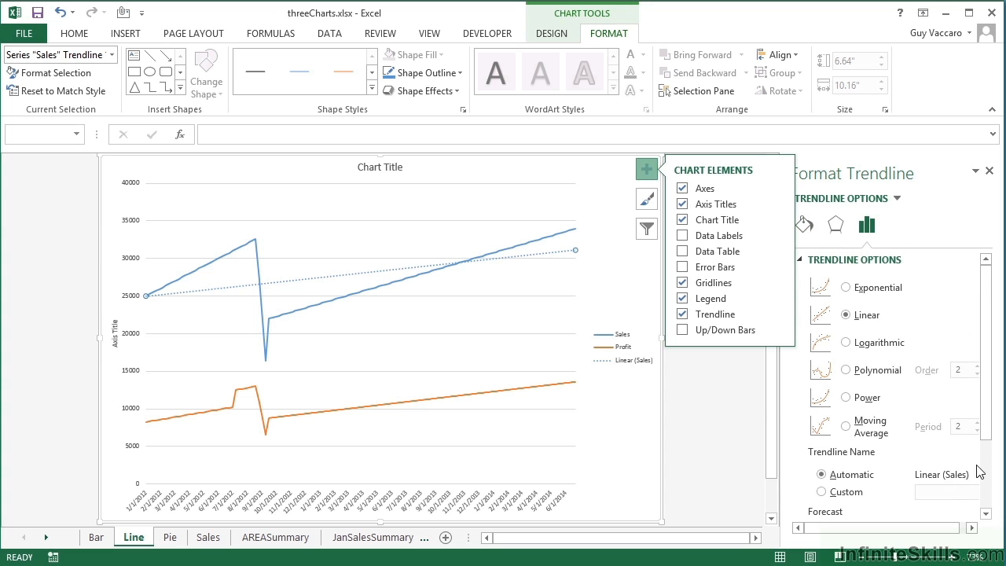
click(822, 492)
click(946, 491)
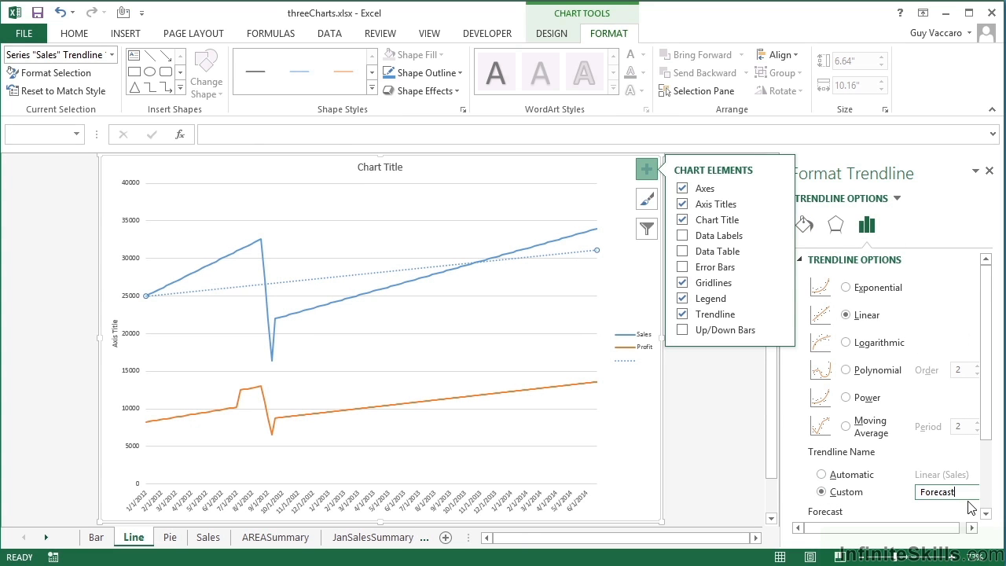
Make the Forecast trendline a moving average with period 12.
scroll(982, 436, down, 1)
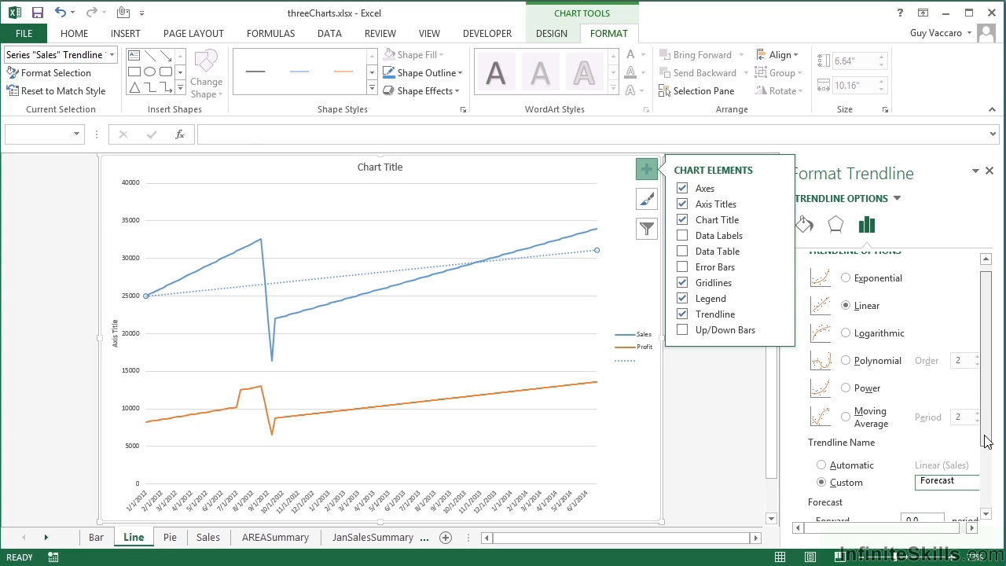
click(845, 412)
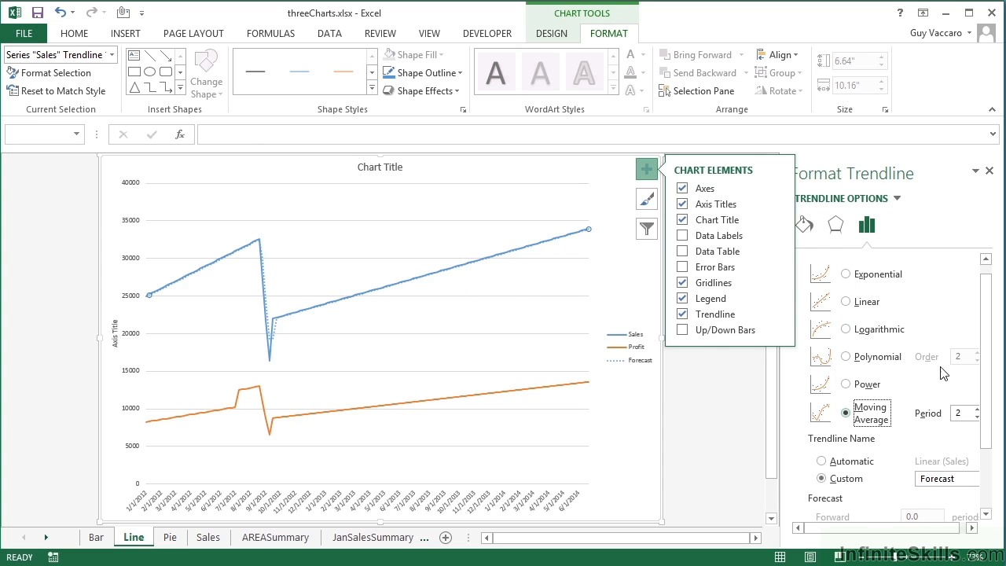
click(977, 408)
click(976, 408)
click(976, 408)
click(977, 408)
click(977, 408)
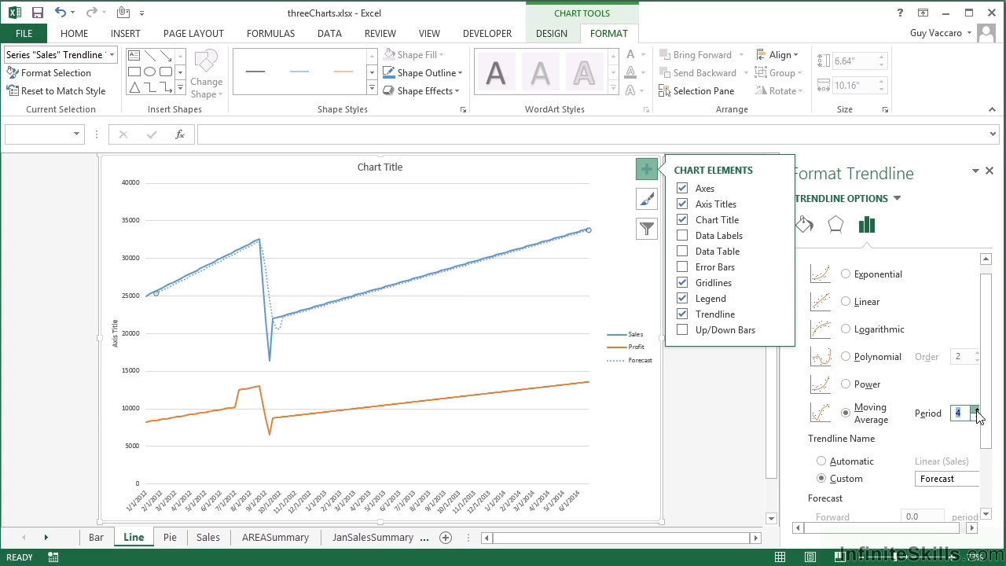
click(977, 408)
click(976, 408)
click(977, 409)
click(976, 409)
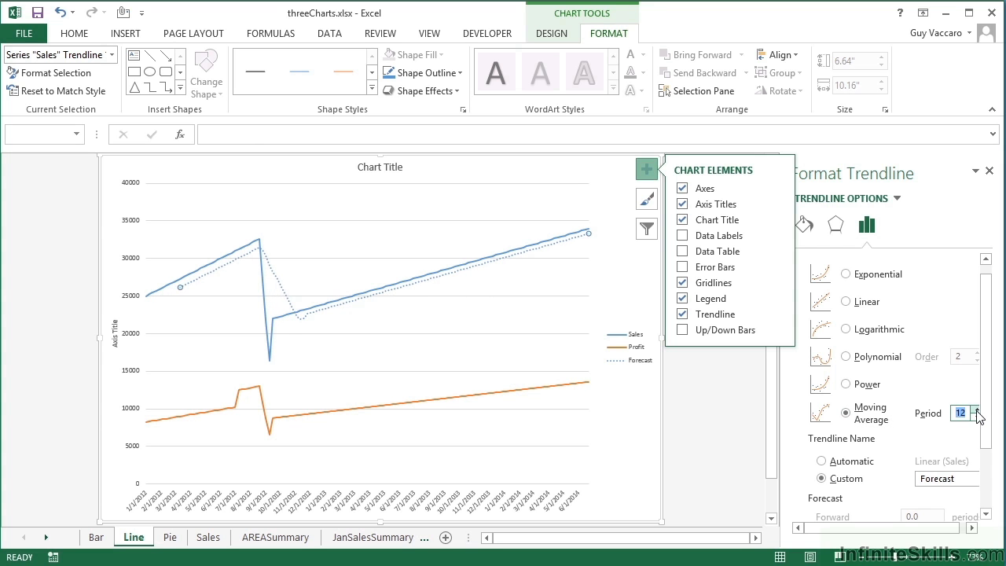
click(976, 408)
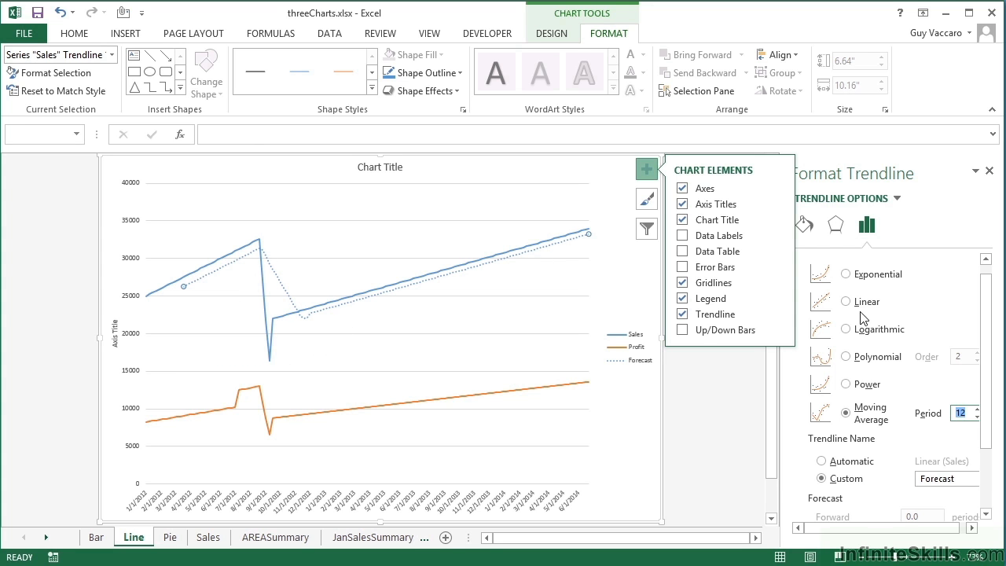
Try the Forecast trendline as Exponential, Logarithmic, Polynomial, Power and Moving Average.
click(849, 304)
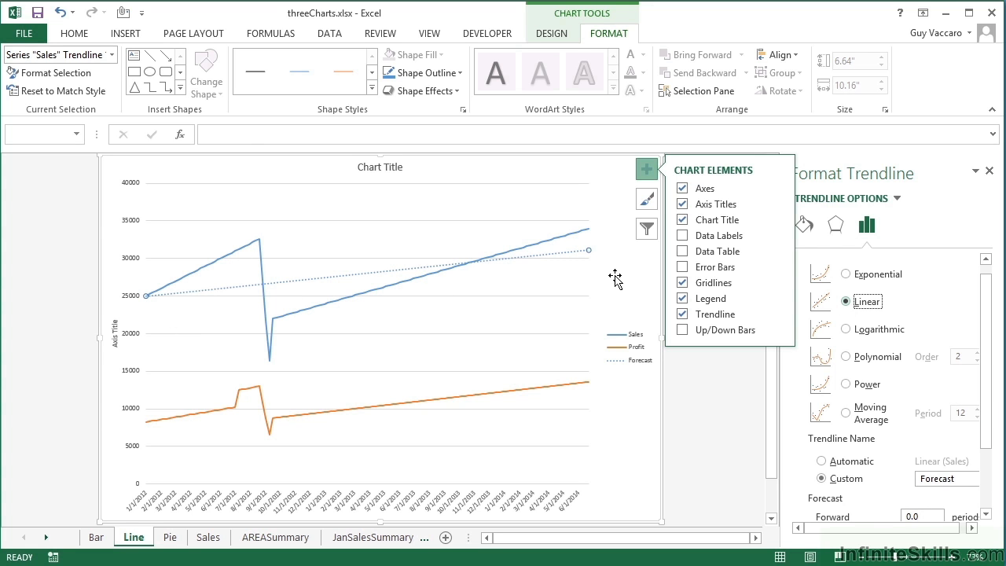
click(847, 275)
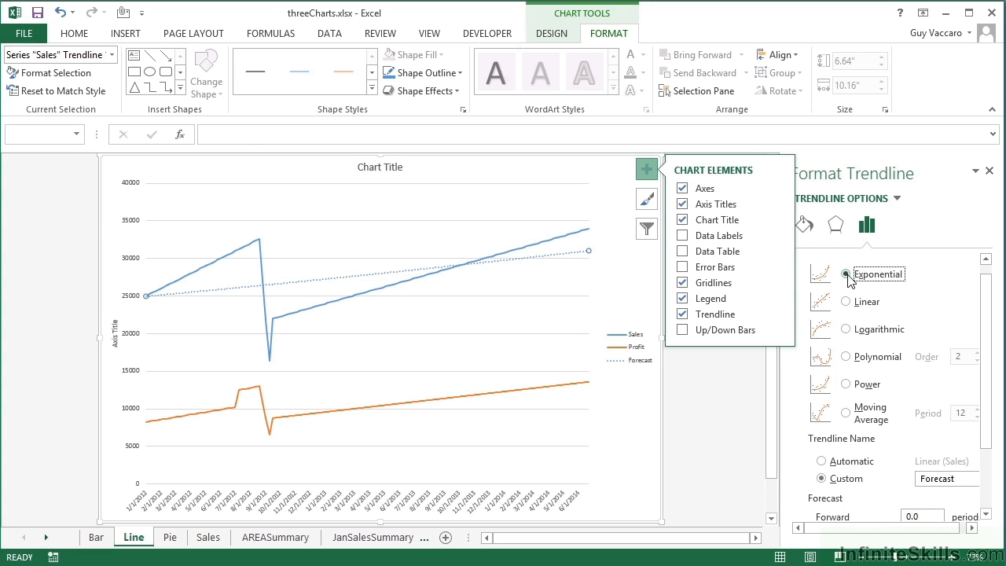
click(847, 330)
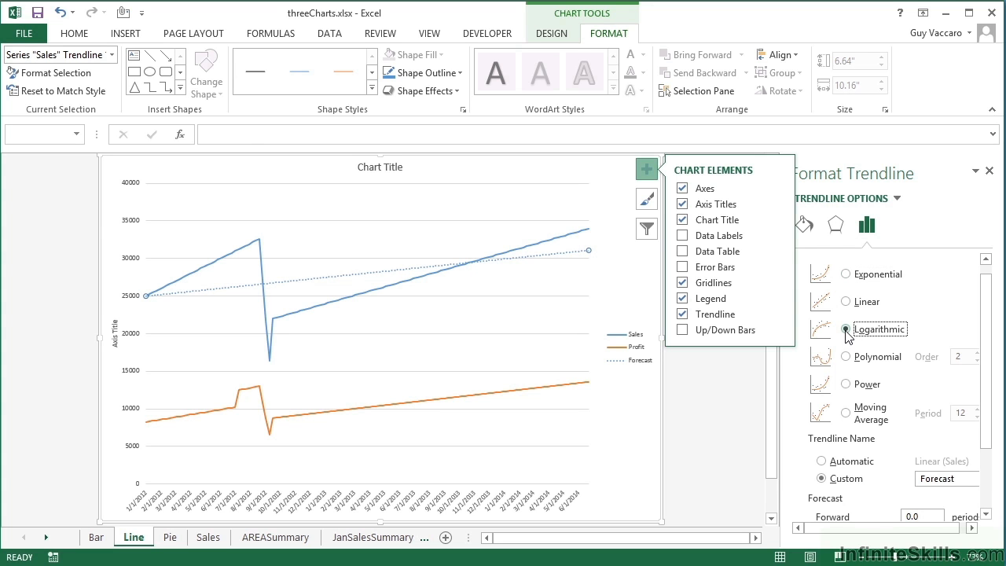
click(846, 357)
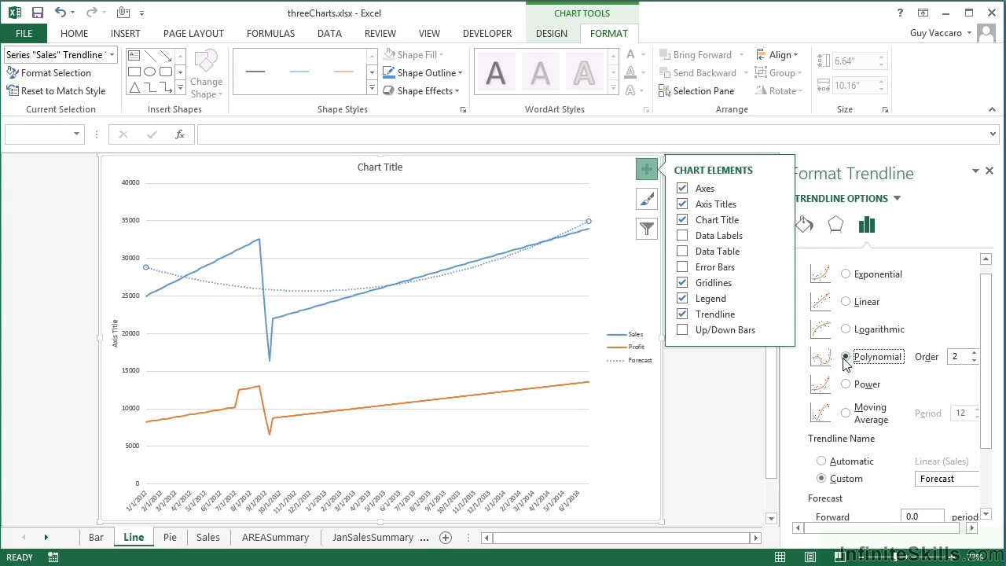
click(845, 384)
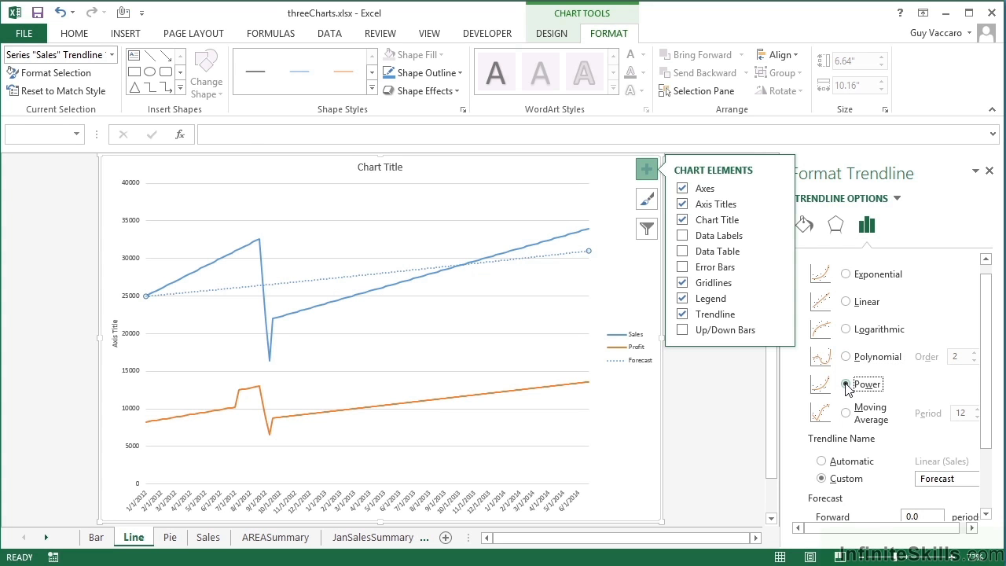
click(846, 414)
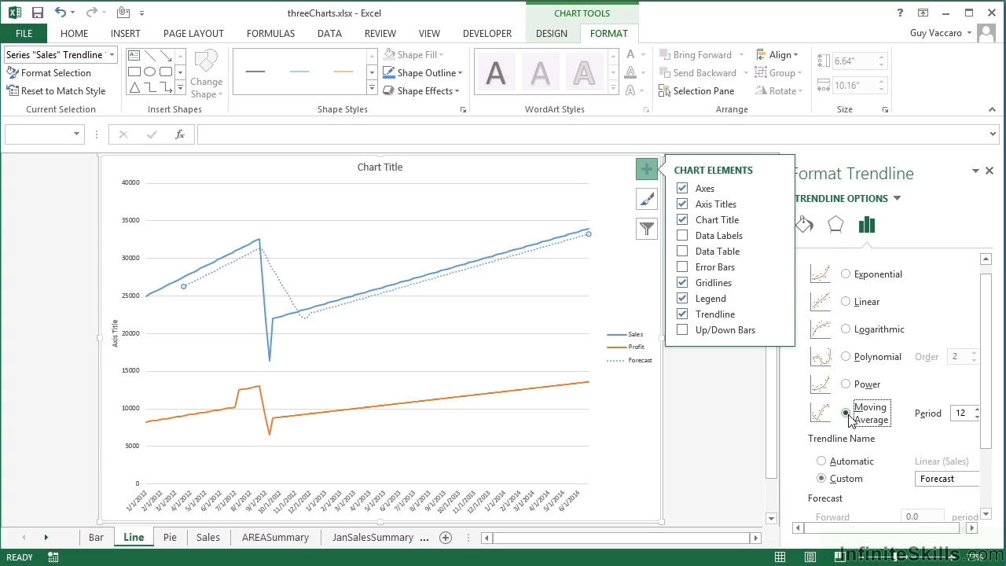
Set the Forecast trendline back to Linear.
scroll(850, 420, down, 3)
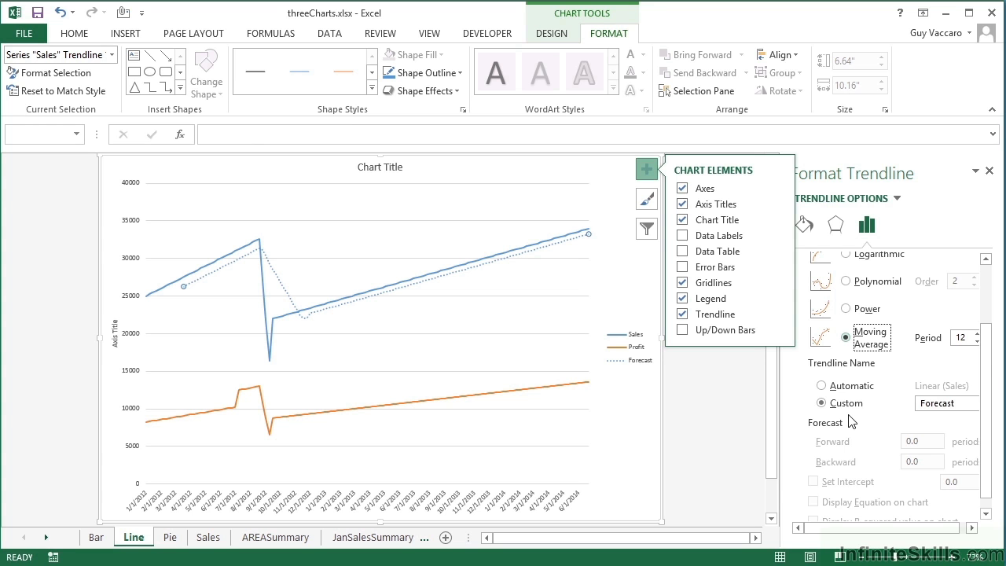
drag(991, 354, 991, 296)
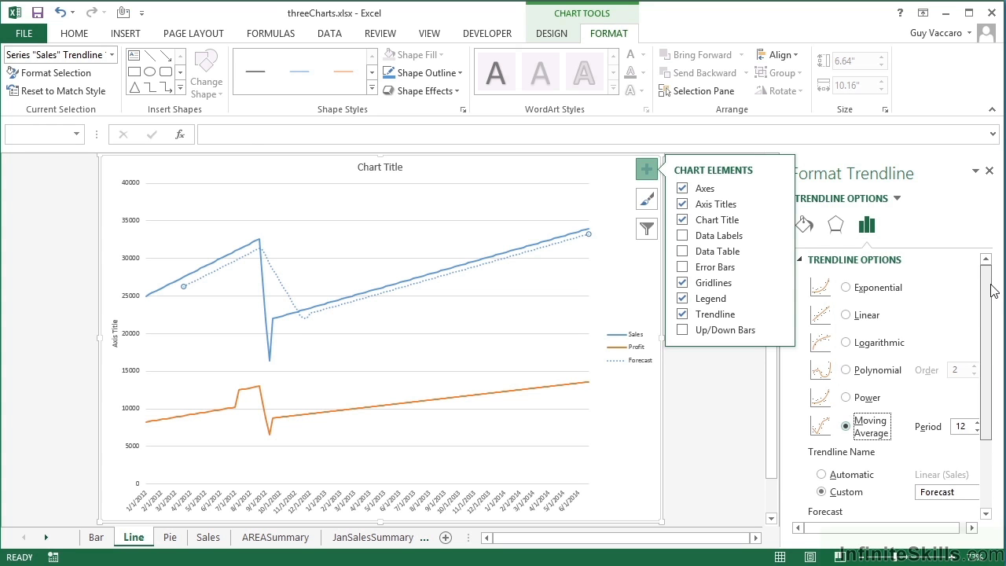
click(846, 315)
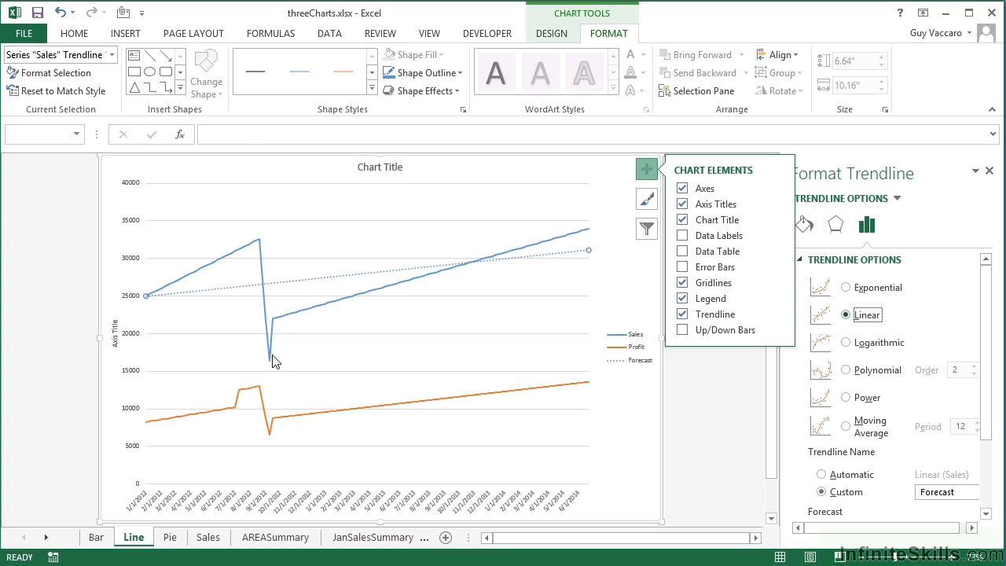
mouse_move(272, 359)
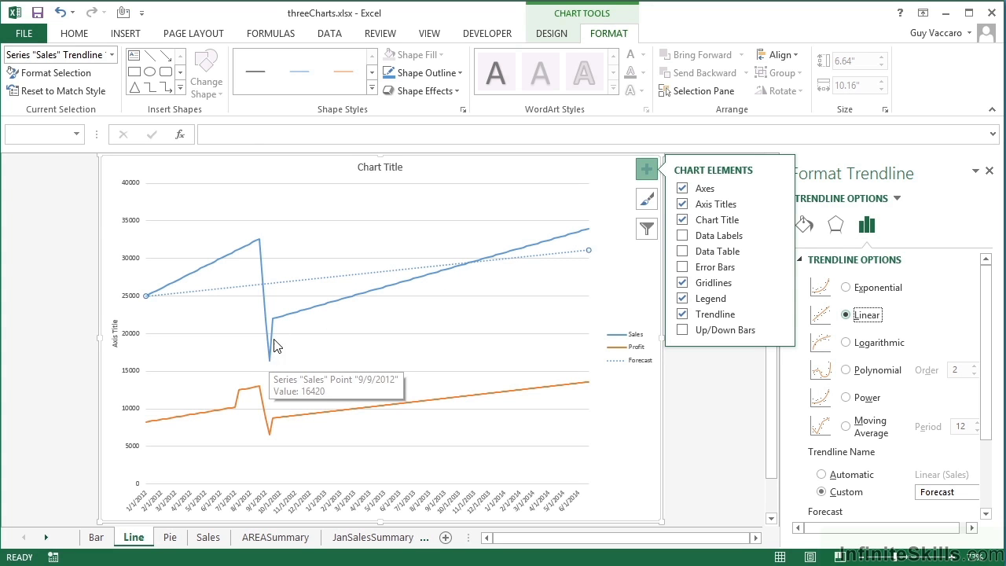
mouse_move(261, 244)
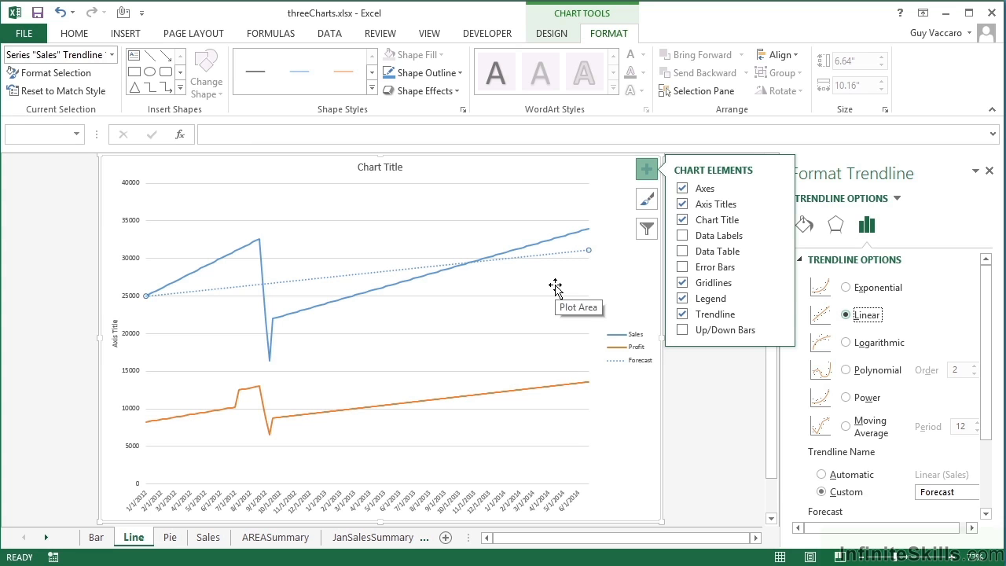
Add a linear trendline for the Profit series to the line chart.
click(578, 187)
click(541, 33)
click(27, 75)
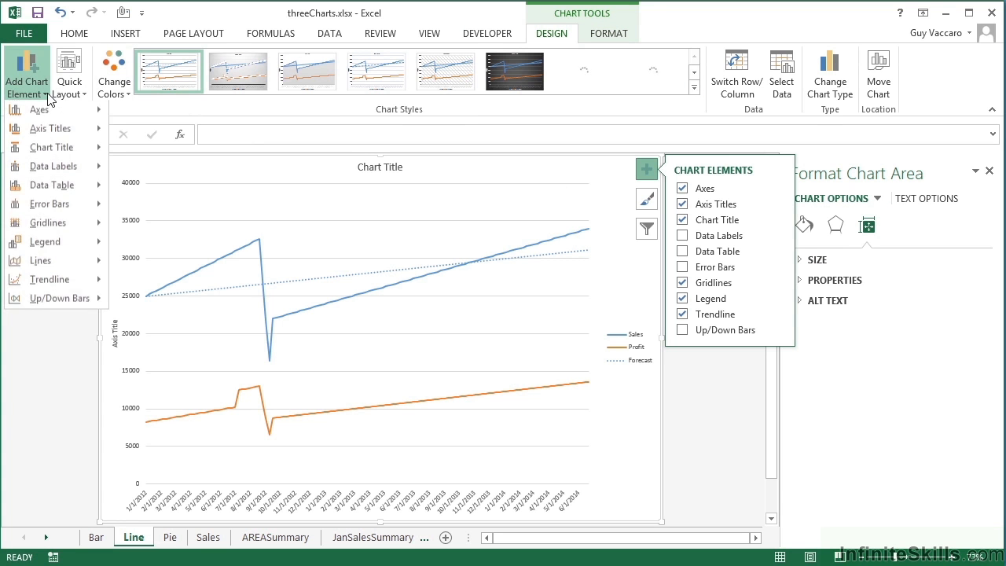
mouse_move(66, 284)
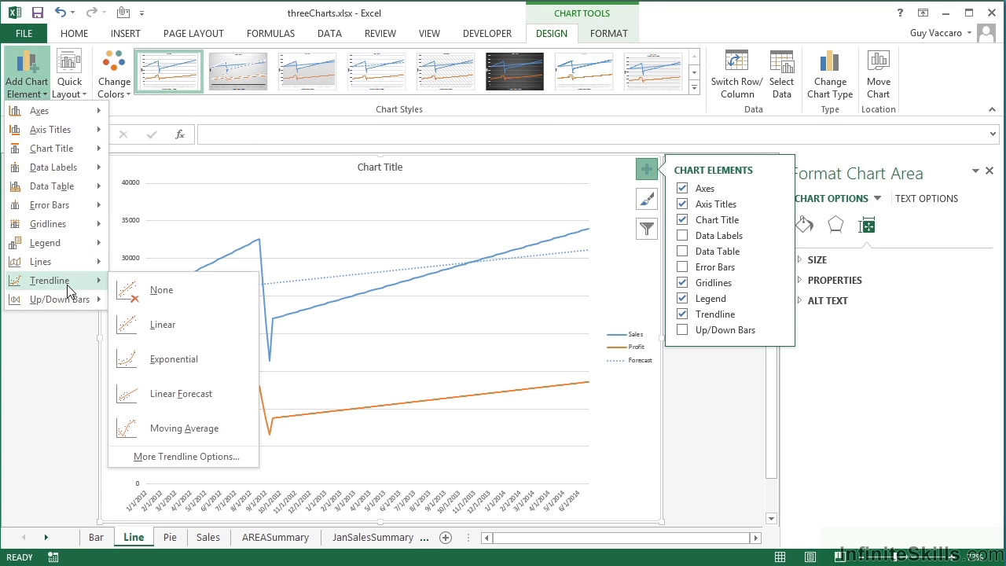
click(143, 324)
click(468, 271)
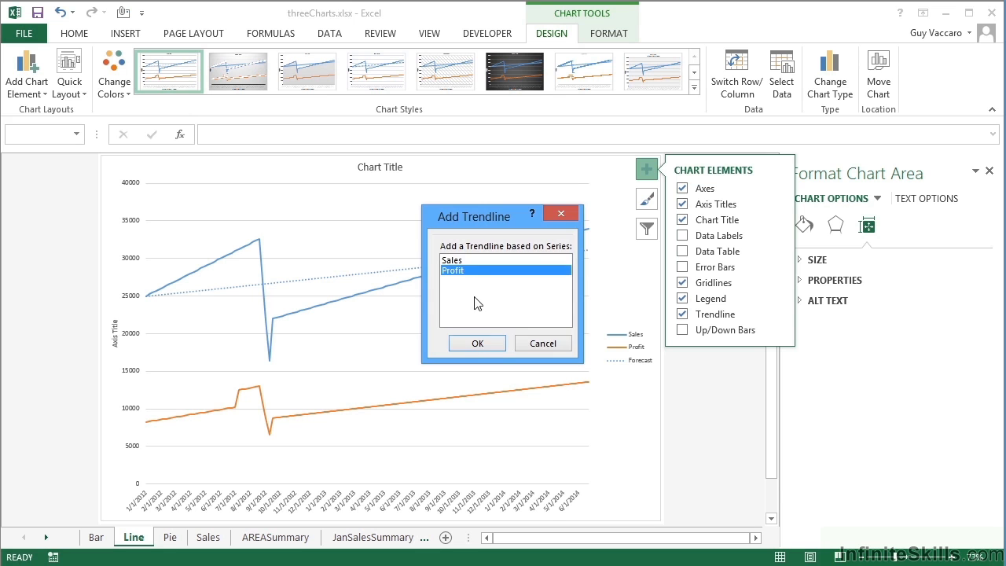
click(485, 344)
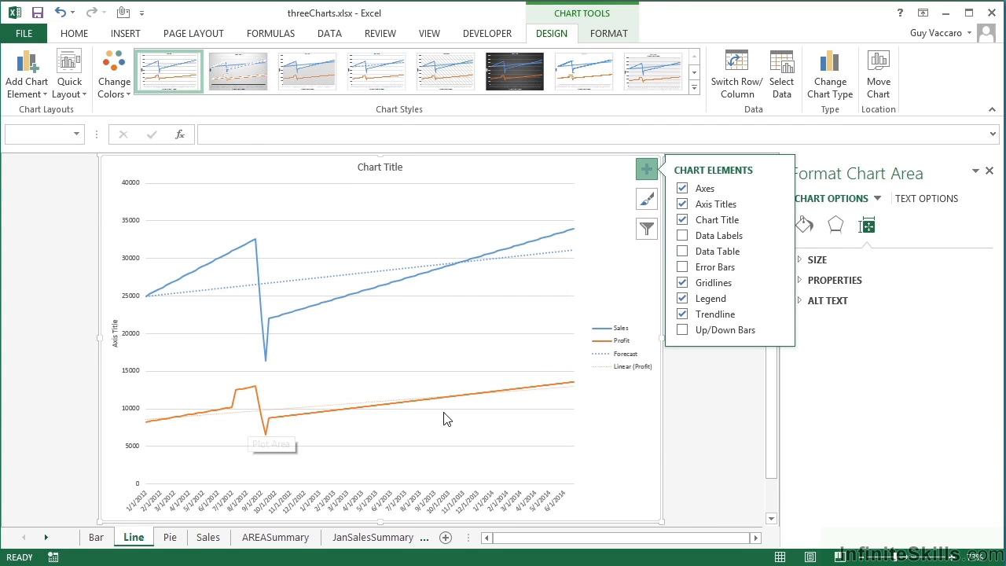
Widen the Profit trendline to 2 pt.
click(290, 409)
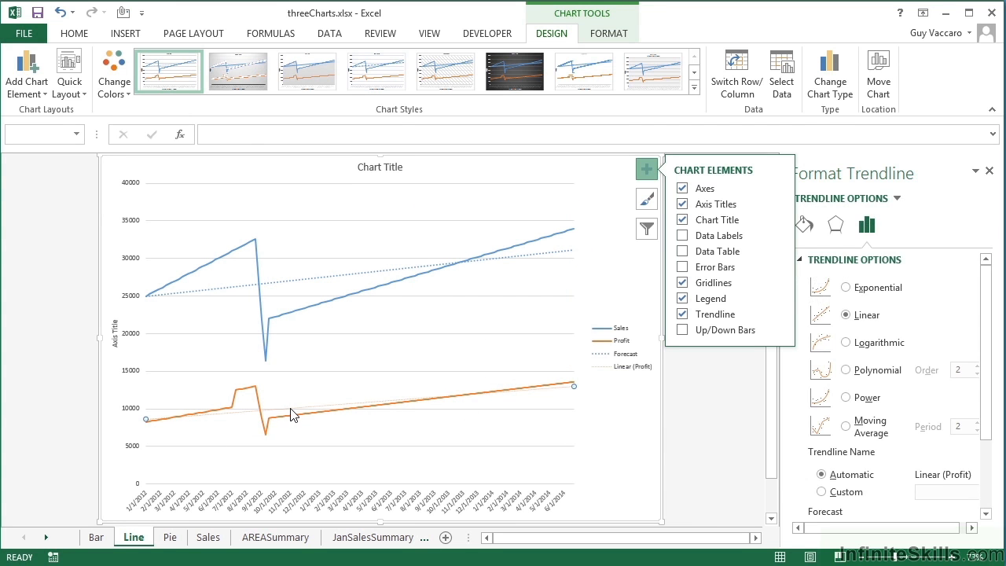
click(803, 224)
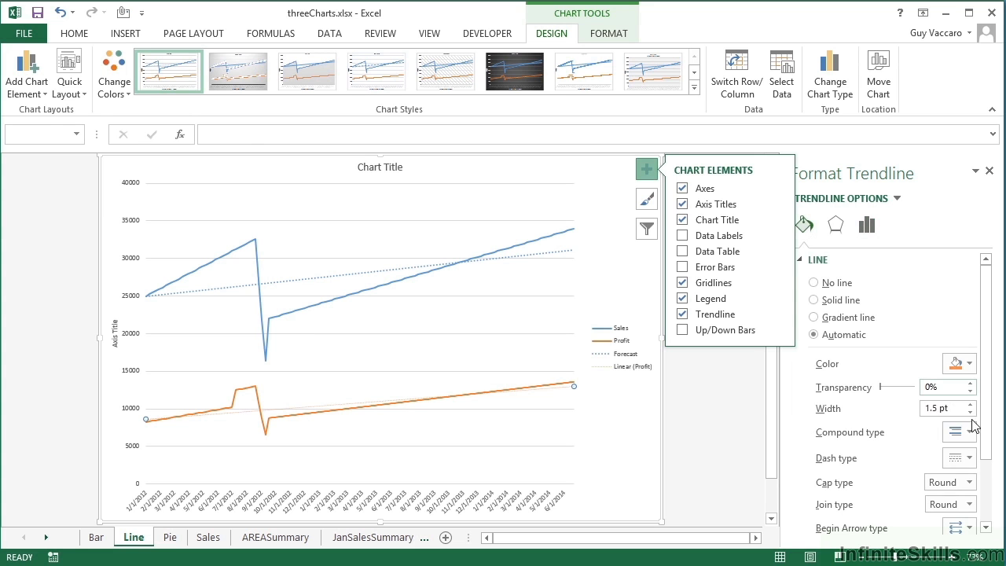
click(971, 404)
click(971, 404)
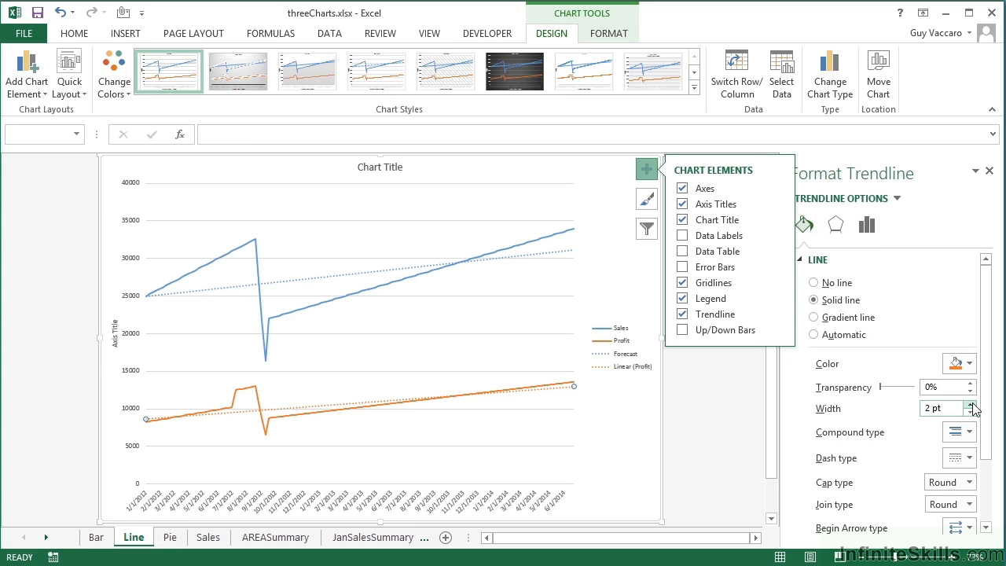